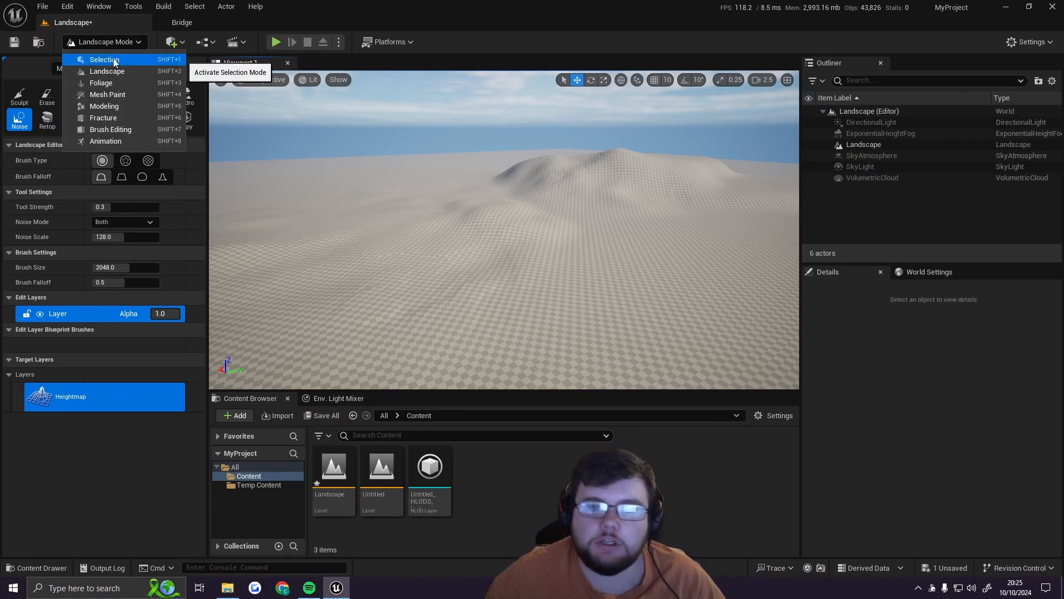
Step: Switch from Landscape mode to Selection mode and add a Cube shape to the level
{"action": "left_click", "coordinate": [114, 61]}
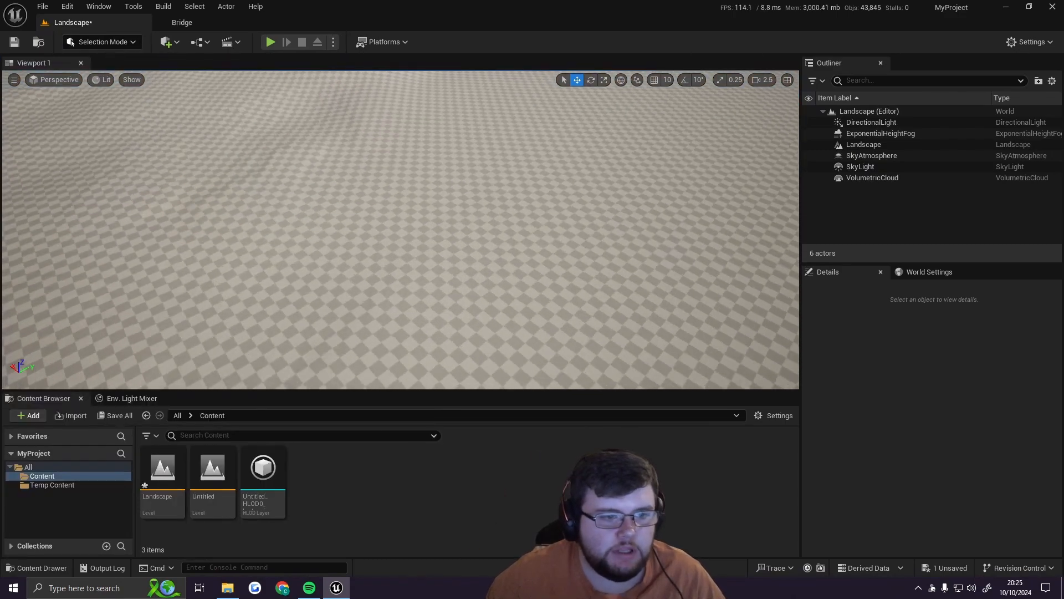
{"action": "mouse_move", "coordinate": [325, 118]}
{"action": "right_mouse_down"}
{"action": "mouse_move", "coordinate": [322, 72]}
{"action": "mouse_move", "coordinate": [332, 91]}
{"action": "mouse_move", "coordinate": [324, 118]}
{"action": "right_mouse_up"}
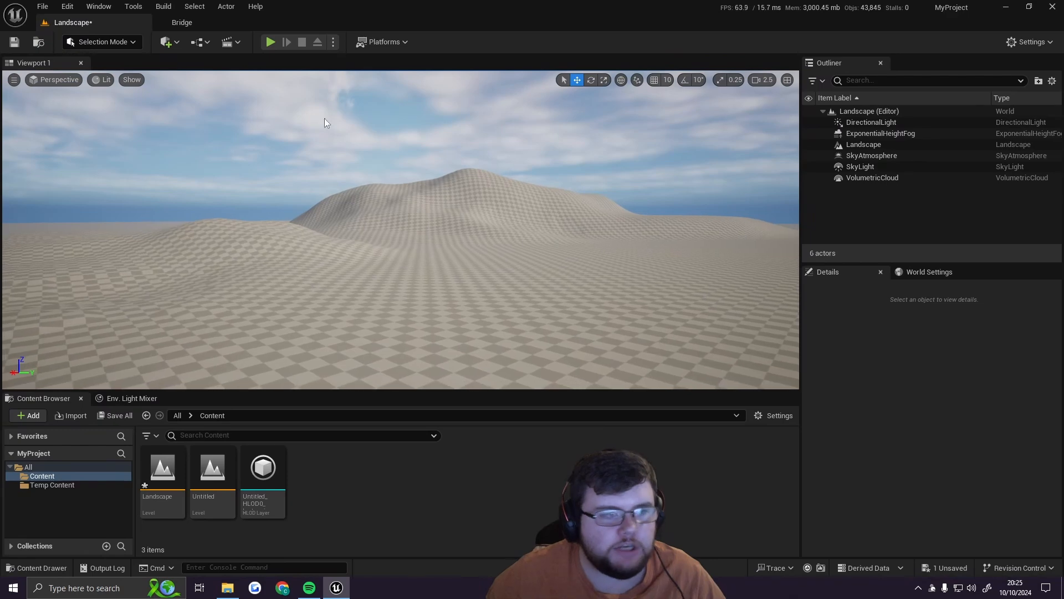
{"action": "left_click", "coordinate": [177, 46]}
{"action": "mouse_move", "coordinate": [227, 173]}
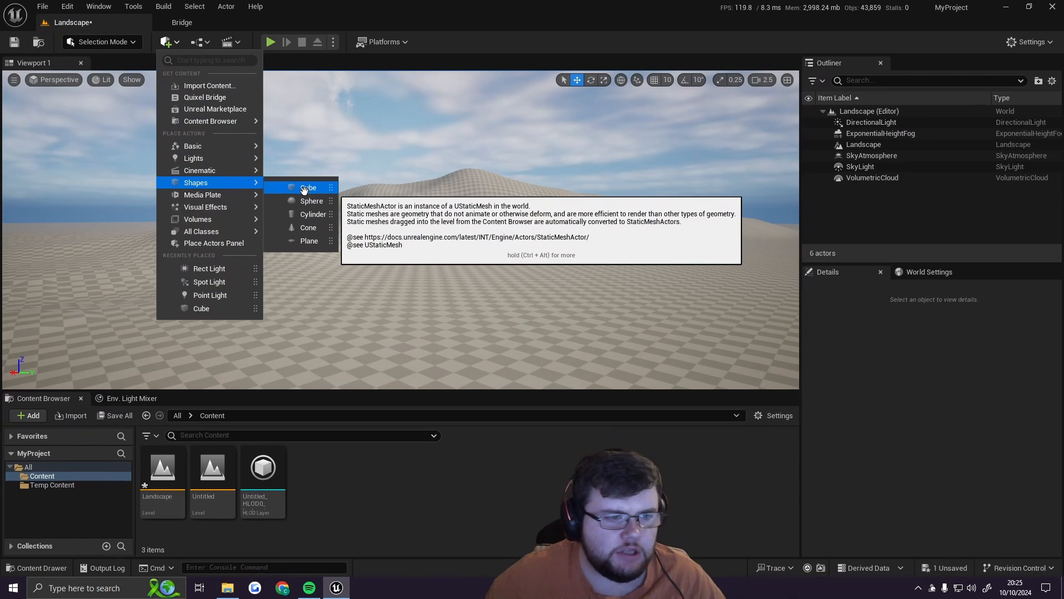
{"action": "left_click", "coordinate": [304, 188]}
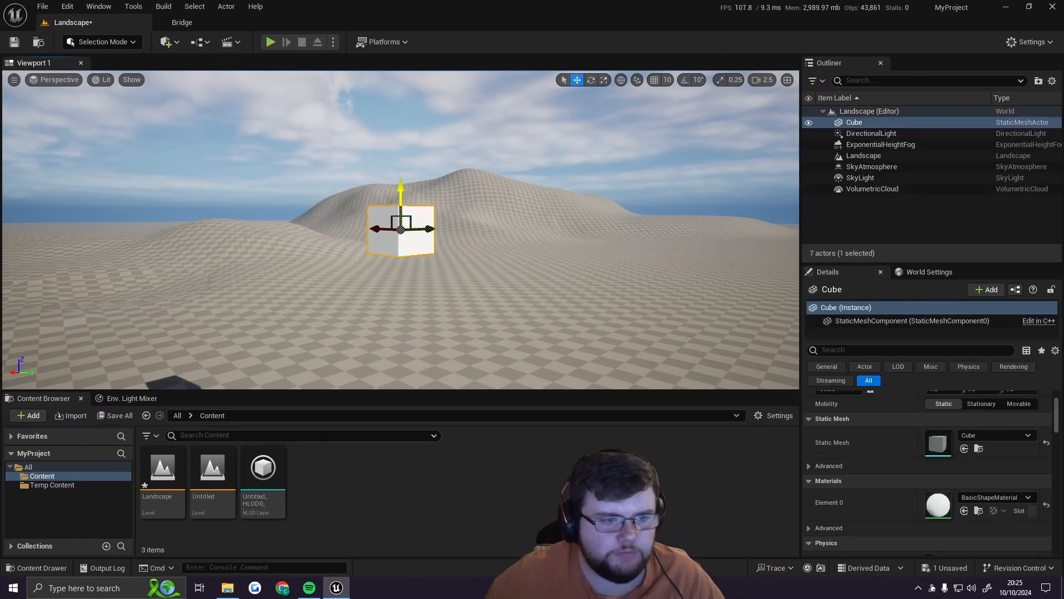
Step: Snap the cube down to the landscape and adjust its height so it sits just above the ground
{"action": "mouse_move", "coordinate": [445, 259]}
{"action": "right_mouse_down"}
{"action": "mouse_move", "coordinate": [438, 307]}
{"action": "mouse_move", "coordinate": [446, 259]}
{"action": "right_mouse_up"}
{"action": "key", "text": "w"}
{"action": "key", "text": "s"}
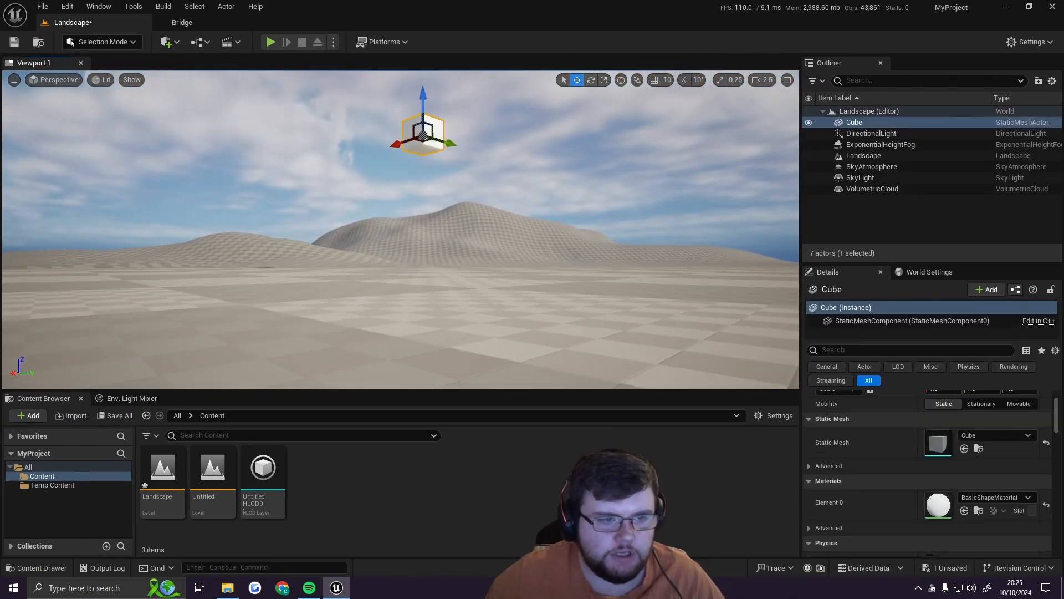
{"action": "key", "text": "End"}
{"action": "left_click_drag", "start_coordinate": [423, 209], "coordinate": [423, 191]}
{"action": "right_click_drag", "start_coordinate": [422, 191], "coordinate": [423, 249]}
{"action": "key", "text": "w"}
{"action": "key", "text": "s"}
{"action": "scroll", "coordinate": [423, 266], "scroll_direction": "down", "scroll_amount": 3}
{"action": "key", "text": "w"}
{"action": "key", "text": "End"}
{"action": "left_click_drag", "start_coordinate": [424, 206], "coordinate": [424, 177]}
{"action": "key", "text": "s"}
{"action": "right_click_drag", "start_coordinate": [425, 177], "coordinate": [428, 164]}
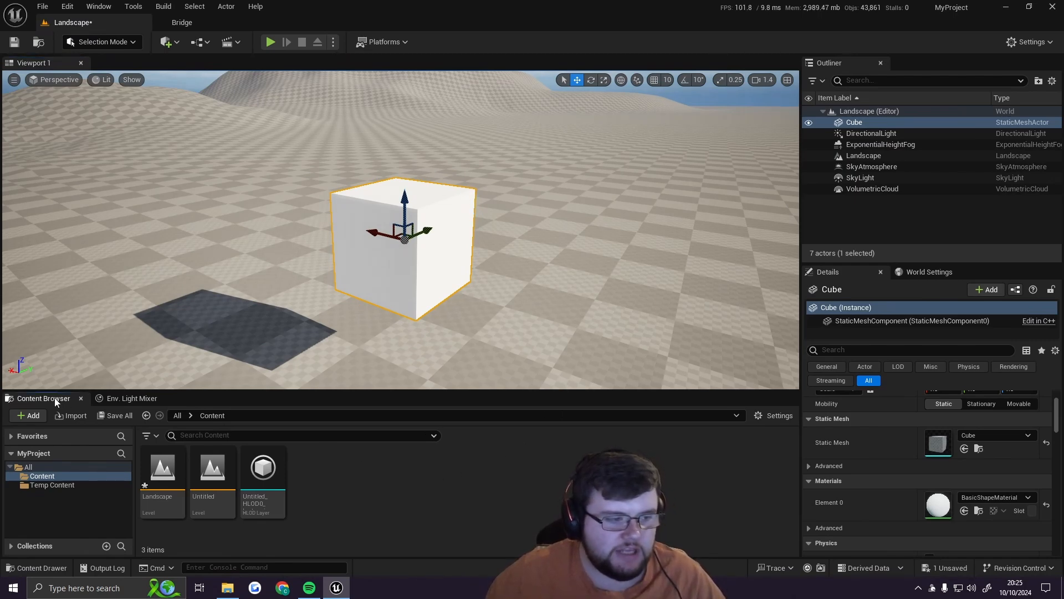
Step: Create a new material in the Content folder and name it M_colour
{"action": "right_click", "coordinate": [401, 502]}
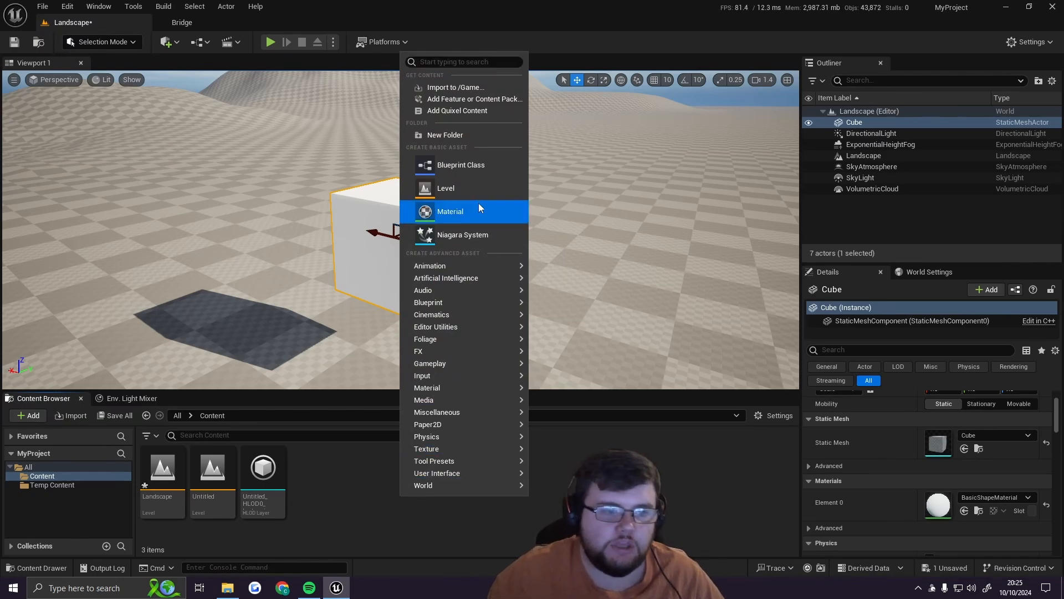
{"action": "left_click", "coordinate": [449, 212]}
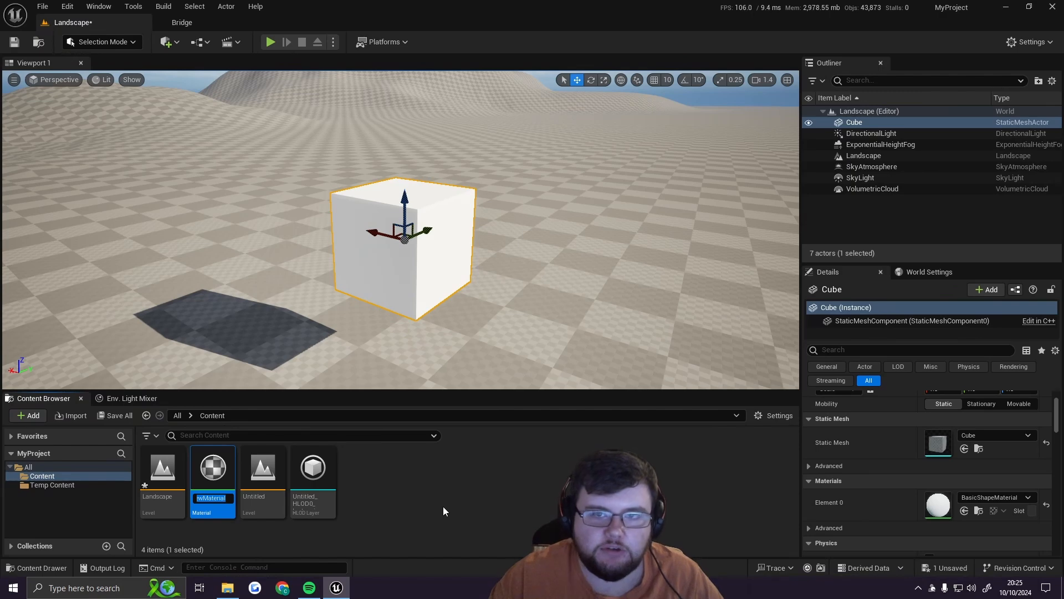
{"action": "type", "text": "M_"}
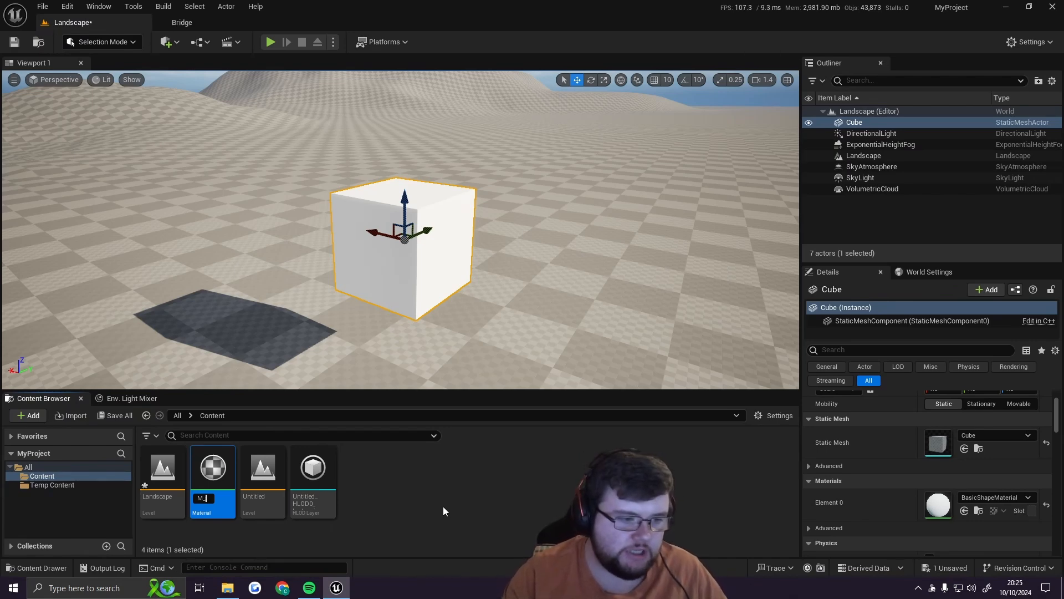
{"action": "type", "text": "colour"}
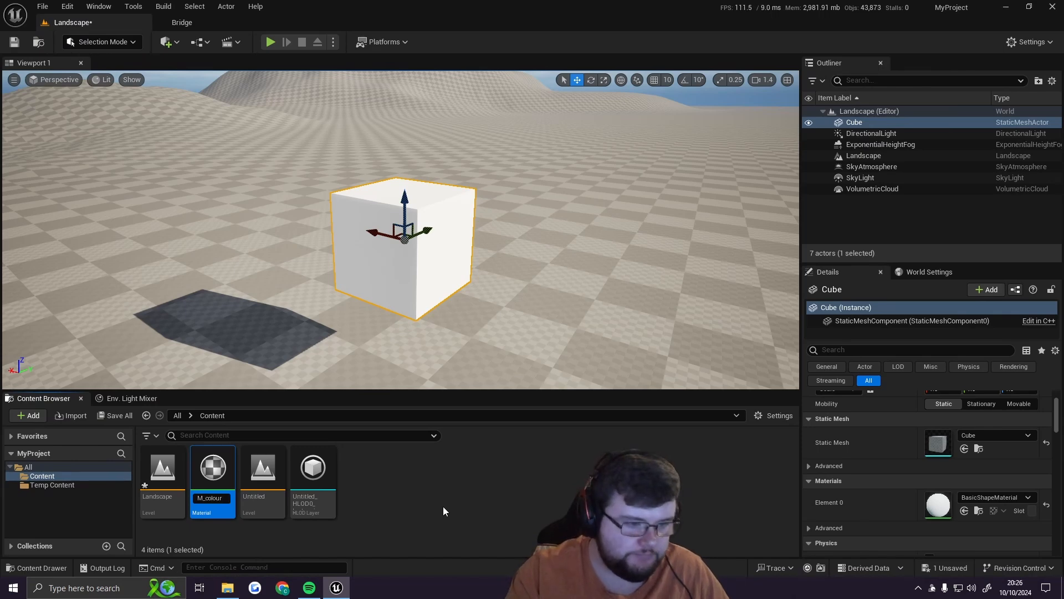
{"action": "key", "text": "Return"}
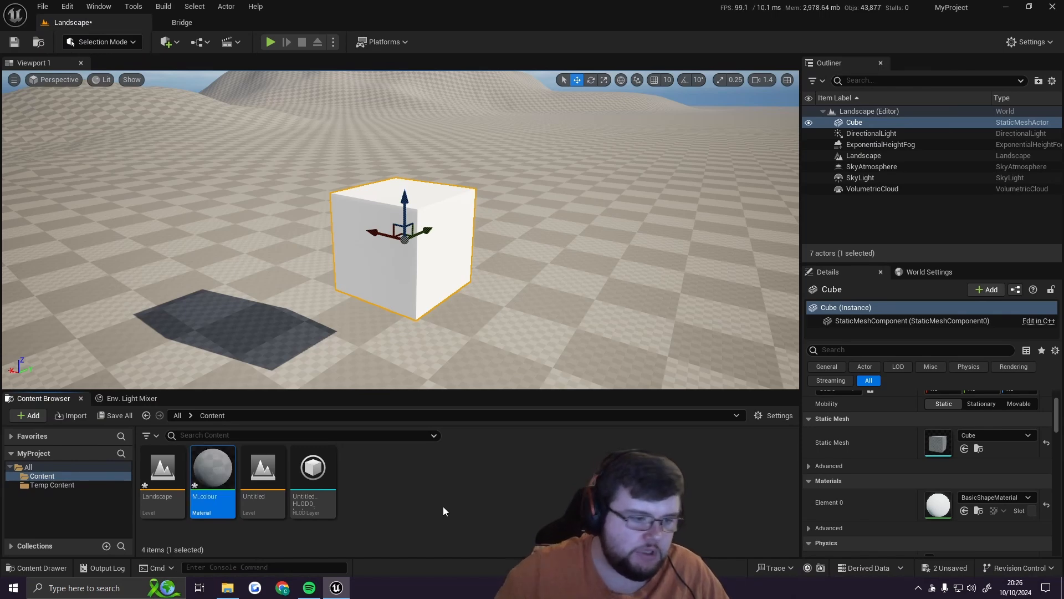
Step: Open the M_colour material for editing and dock its editor window beside the Landscape level
{"action": "double_click", "coordinate": [222, 470]}
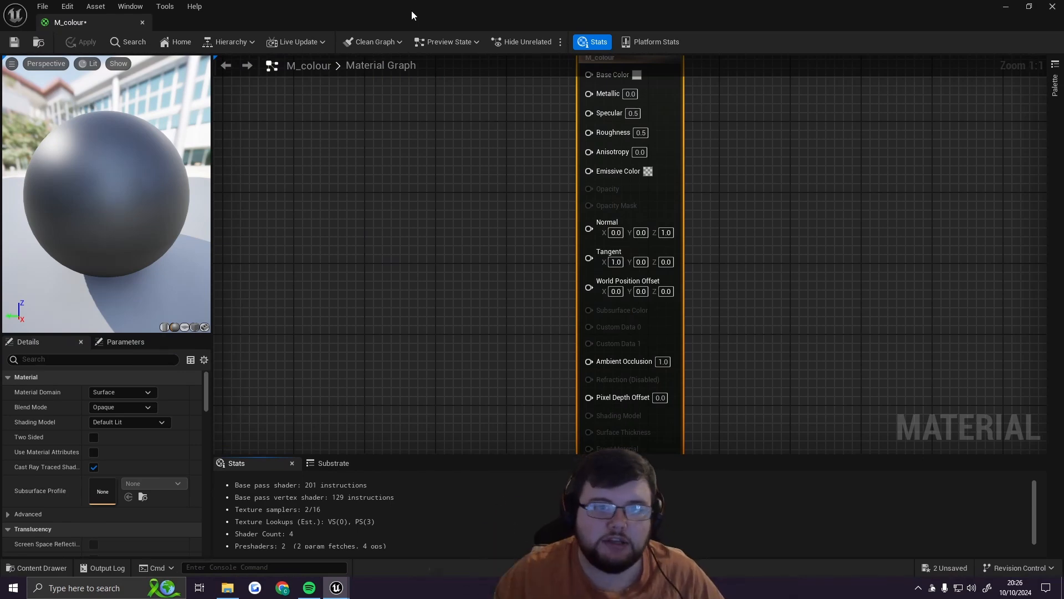
{"action": "left_click_drag", "start_coordinate": [412, 11], "coordinate": [570, 151]}
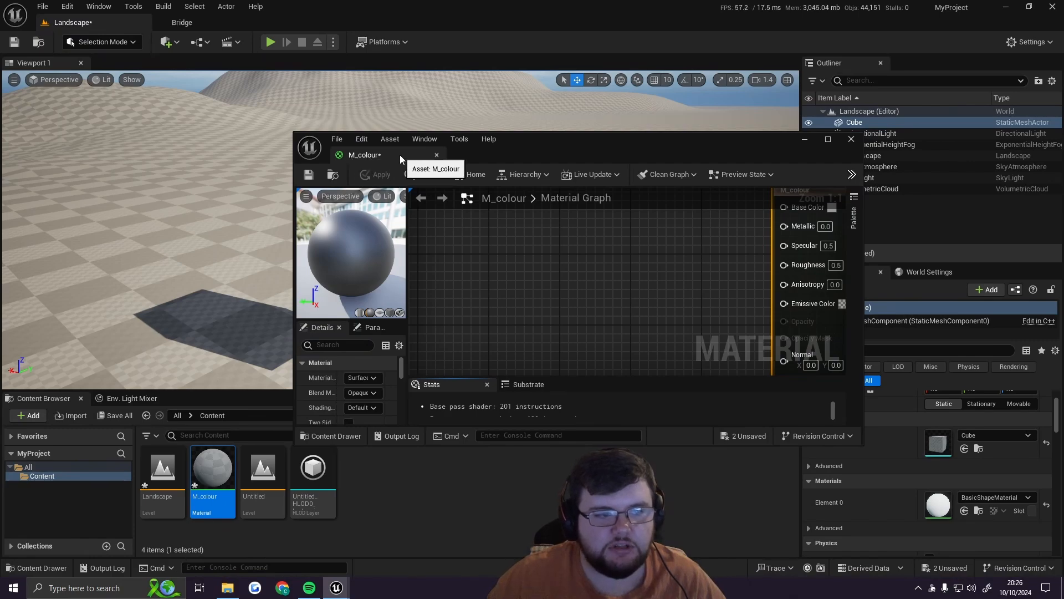
{"action": "left_click_drag", "start_coordinate": [400, 155], "coordinate": [254, 22]}
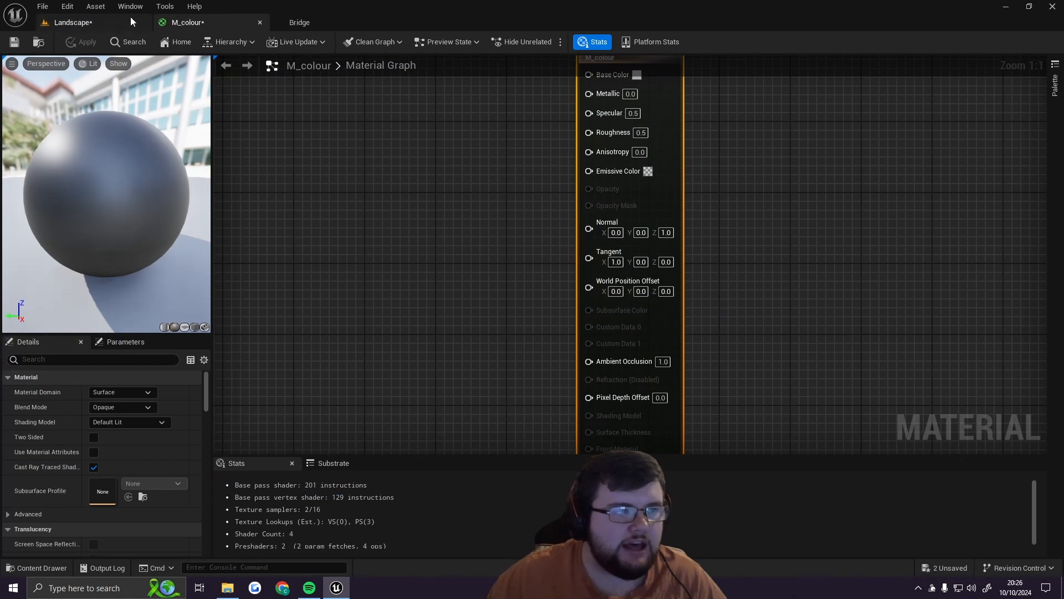
{"action": "left_click", "coordinate": [87, 22]}
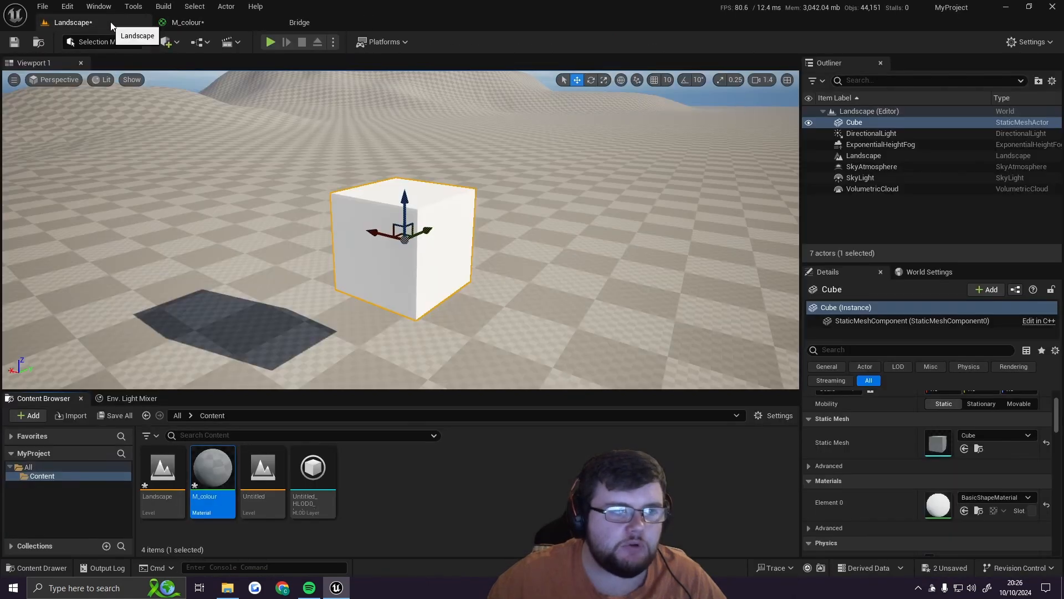
{"action": "left_click", "coordinate": [183, 24]}
{"action": "left_click", "coordinate": [116, 22]}
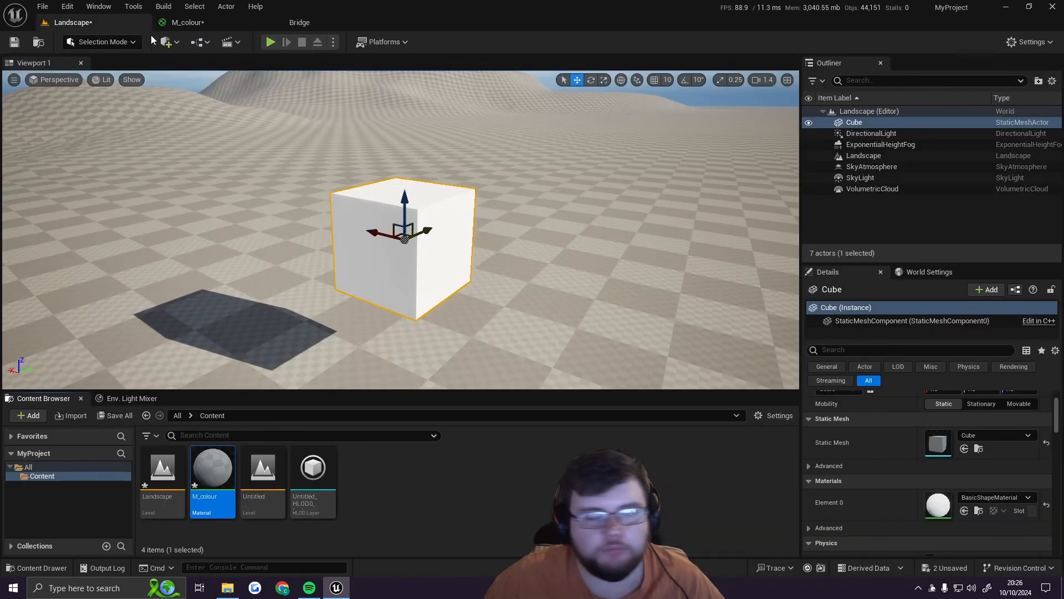
{"action": "left_click", "coordinate": [191, 26]}
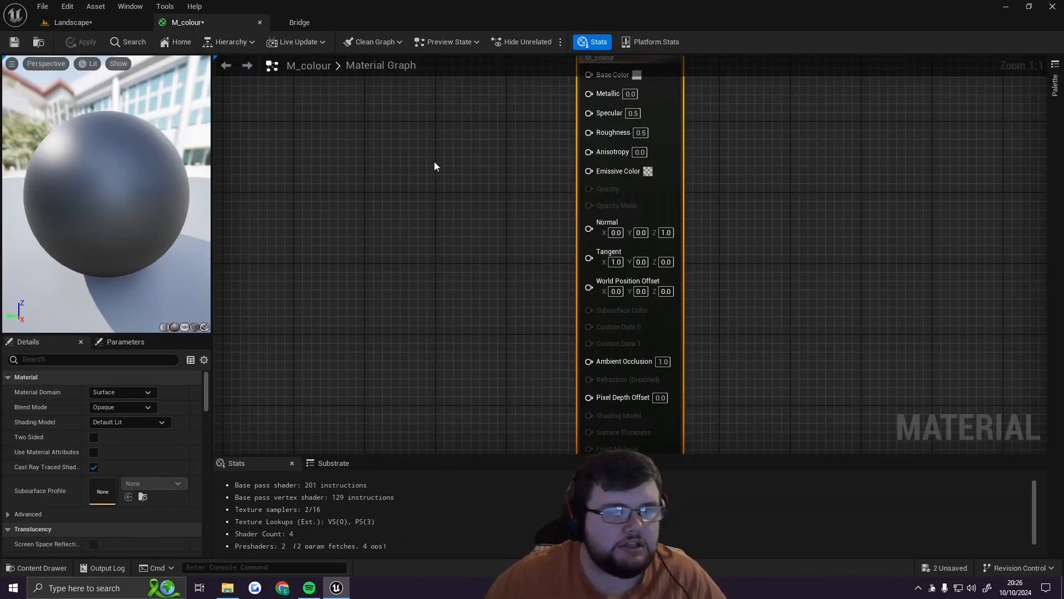
Step: Move the M_colour result node slightly up and to the left in the material graph
{"action": "right_click_drag", "start_coordinate": [396, 159], "coordinate": [474, 200]}
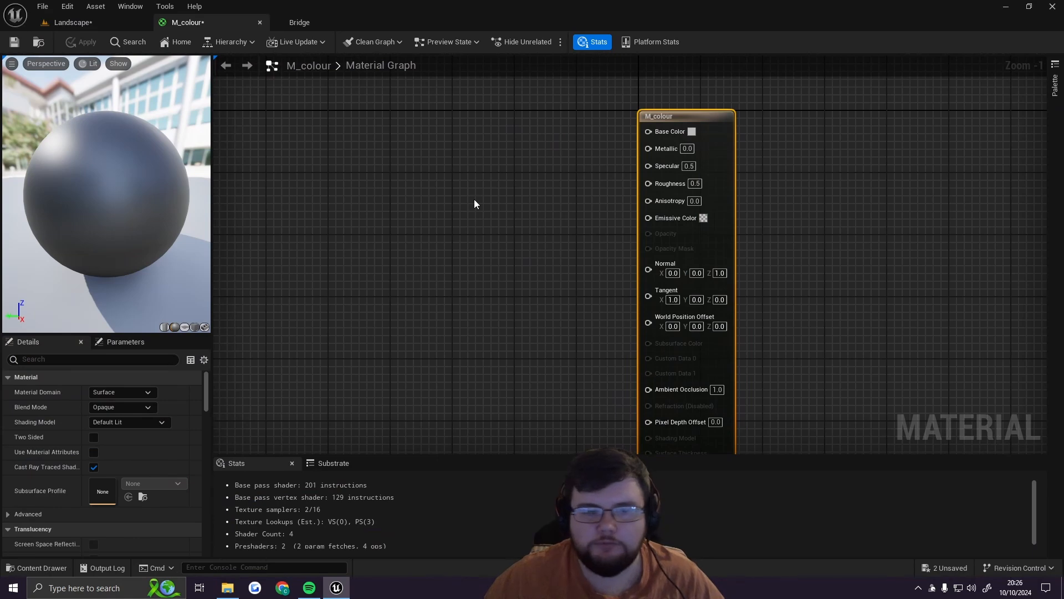
{"action": "left_click", "coordinate": [485, 204]}
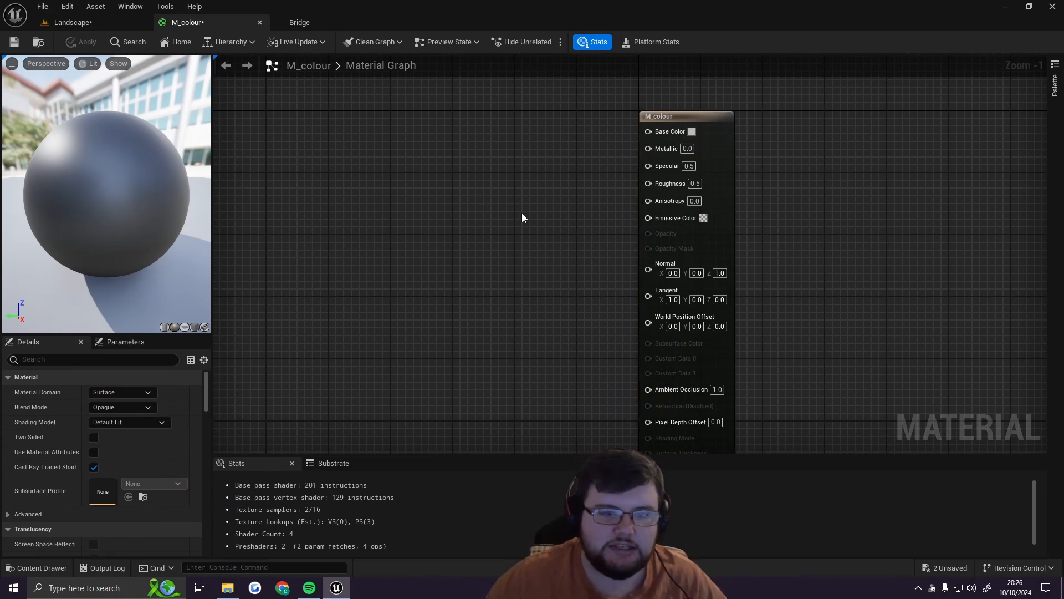
{"action": "left_click_drag", "start_coordinate": [696, 115], "coordinate": [687, 92]}
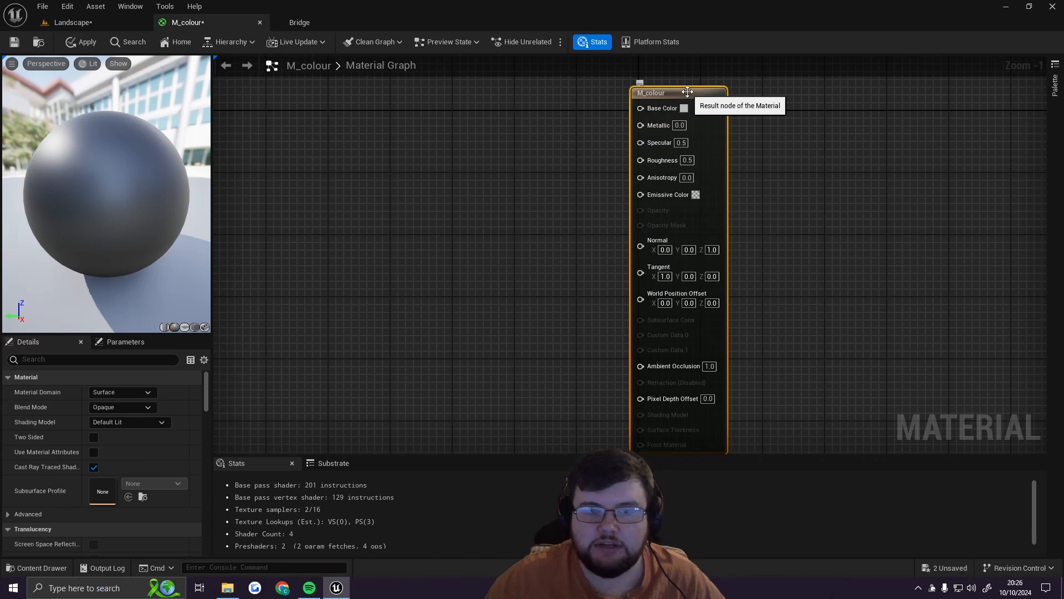
{"action": "right_click_drag", "start_coordinate": [786, 233], "coordinate": [686, 232]}
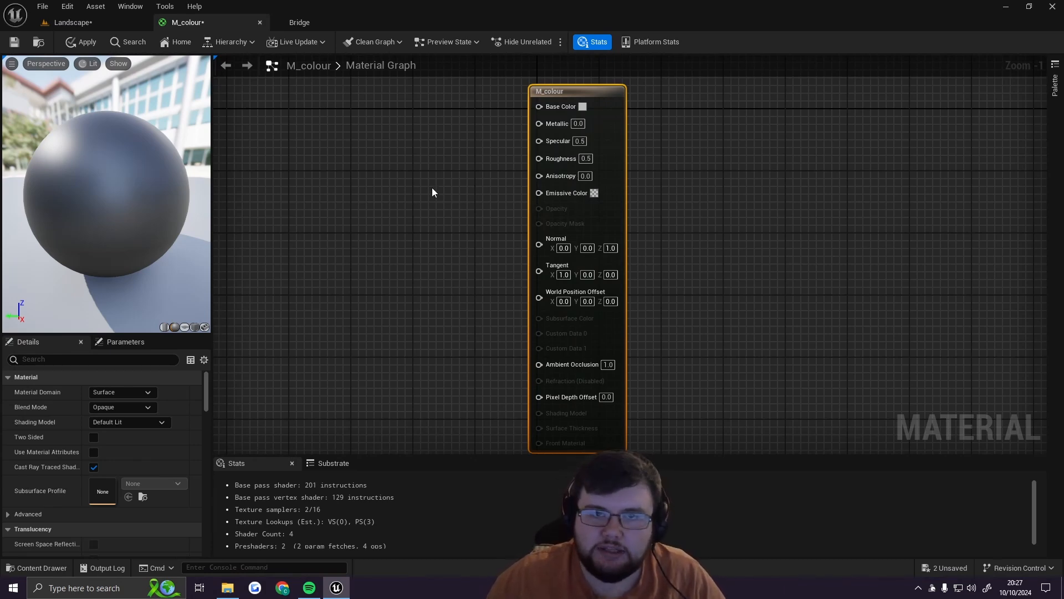
{"action": "scroll", "coordinate": [429, 190], "scroll_direction": "up", "scroll_amount": 1}
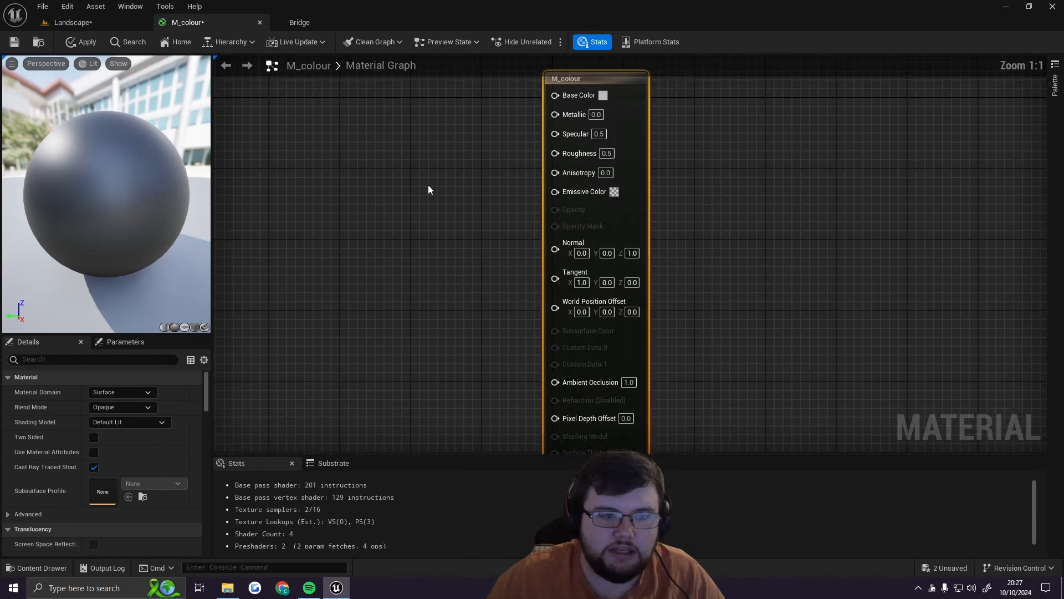
{"action": "scroll", "coordinate": [428, 190], "scroll_direction": "down", "scroll_amount": 5}
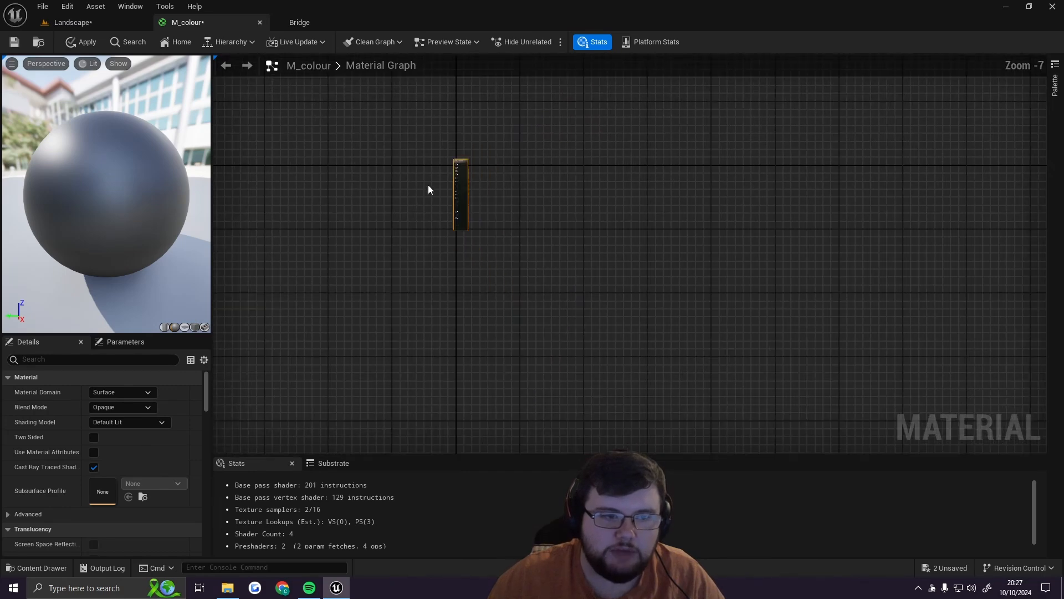
{"action": "scroll", "coordinate": [428, 189], "scroll_direction": "up", "scroll_amount": 3}
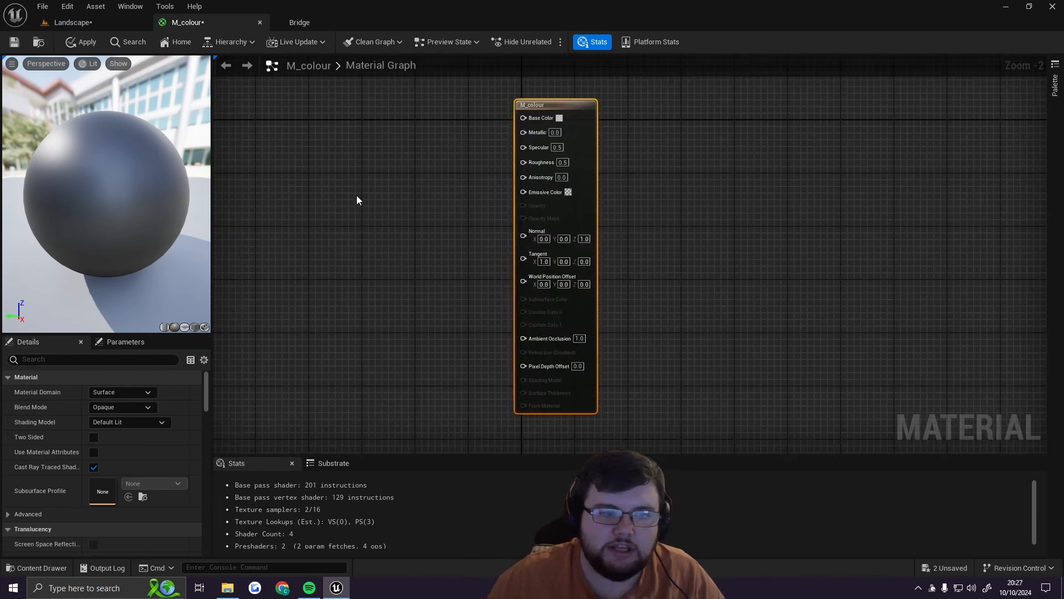
{"action": "right_click_drag", "start_coordinate": [356, 195], "coordinate": [468, 214]}
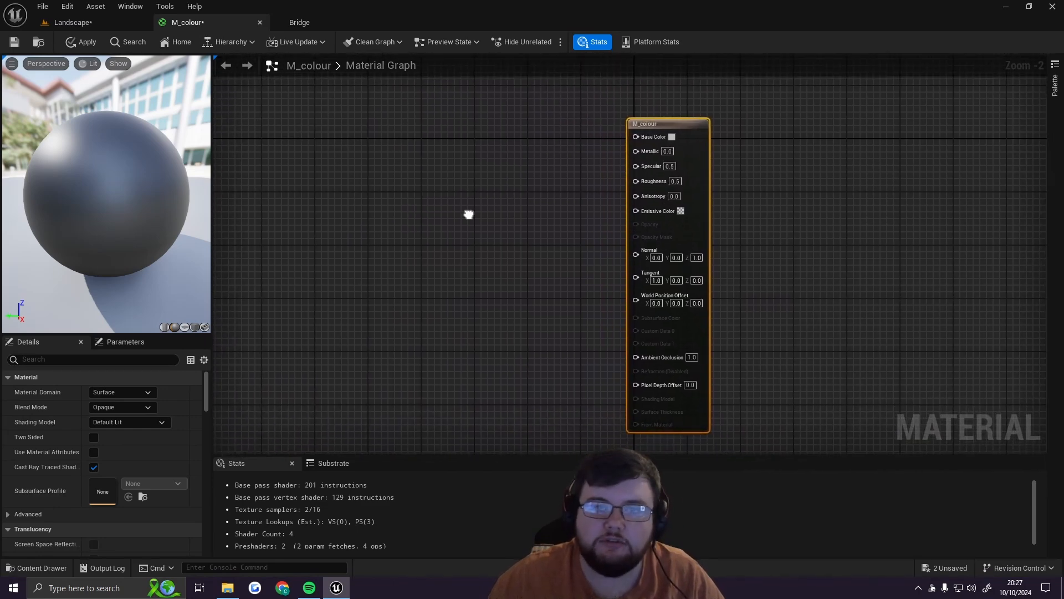
{"action": "scroll", "coordinate": [468, 218], "scroll_direction": "down", "scroll_amount": 3}
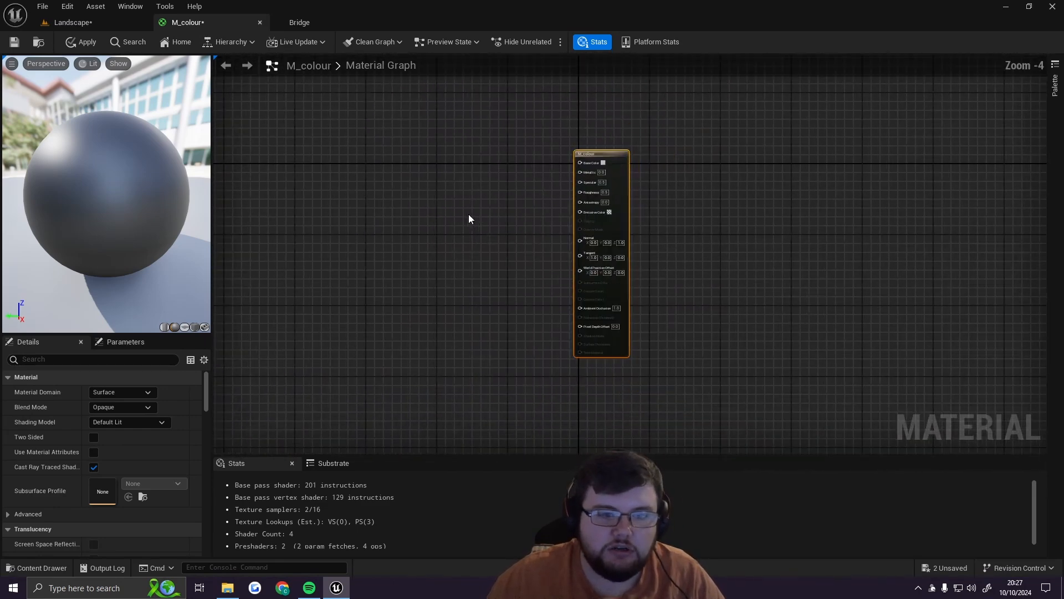
{"action": "right_click_drag", "start_coordinate": [474, 222], "coordinate": [514, 215]}
{"action": "scroll", "coordinate": [514, 215], "scroll_direction": "up", "scroll_amount": 2}
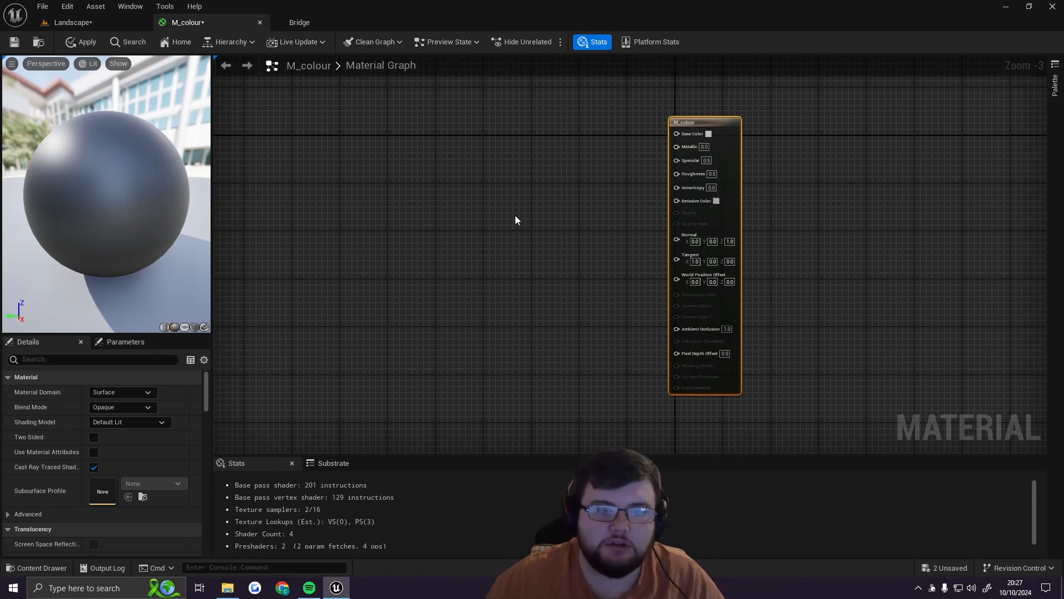
{"action": "scroll", "coordinate": [581, 191], "scroll_direction": "up", "scroll_amount": 2}
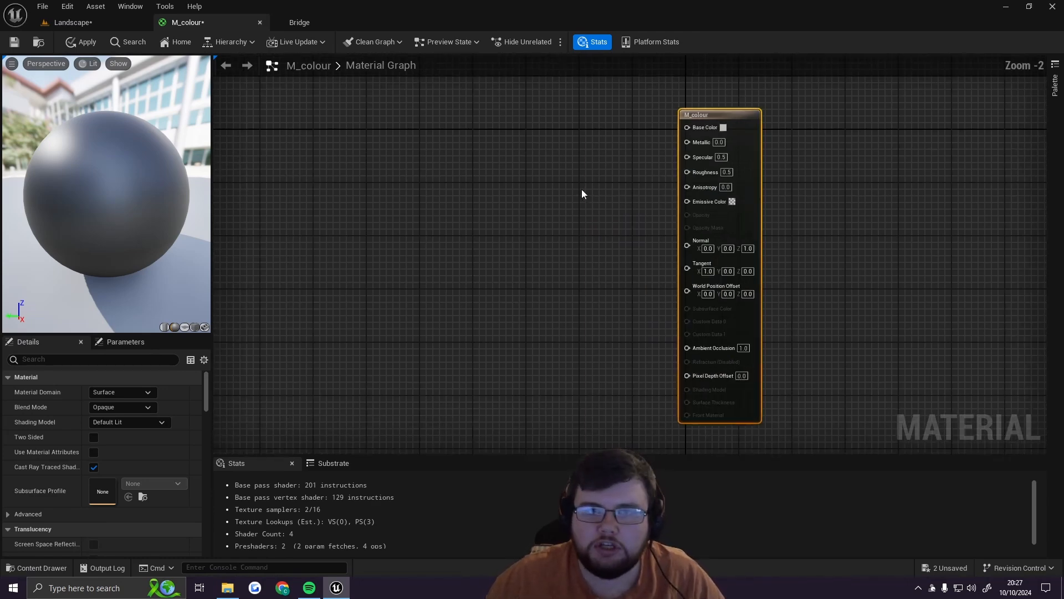
{"action": "right_click_drag", "start_coordinate": [582, 194], "coordinate": [515, 195]}
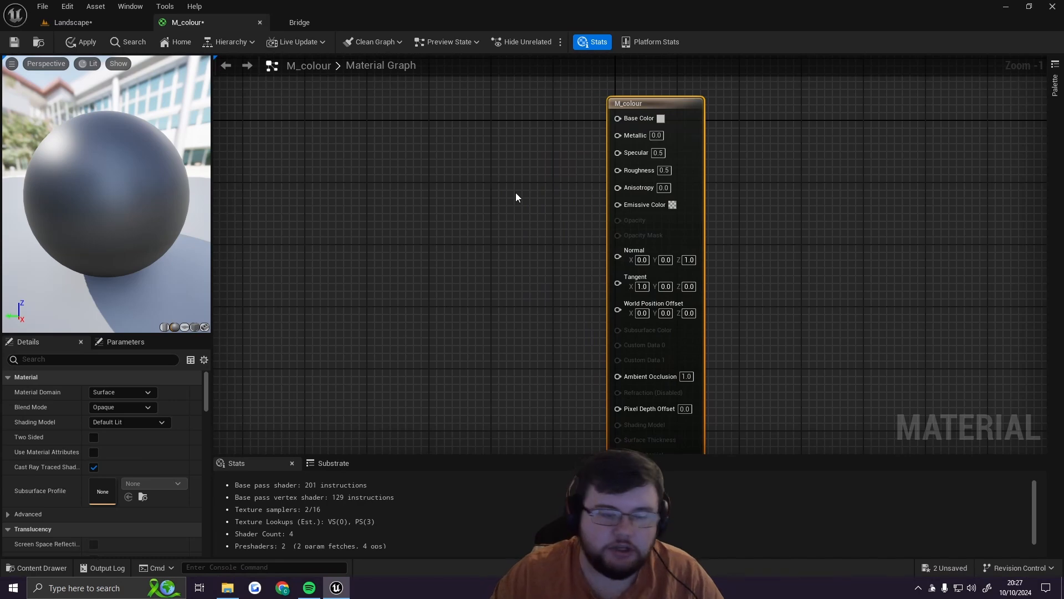
Step: Add a Constant3Vector node to the left of the M_colour result node, level with its Base Color input, and select it
{"action": "left_click", "coordinate": [410, 148]}
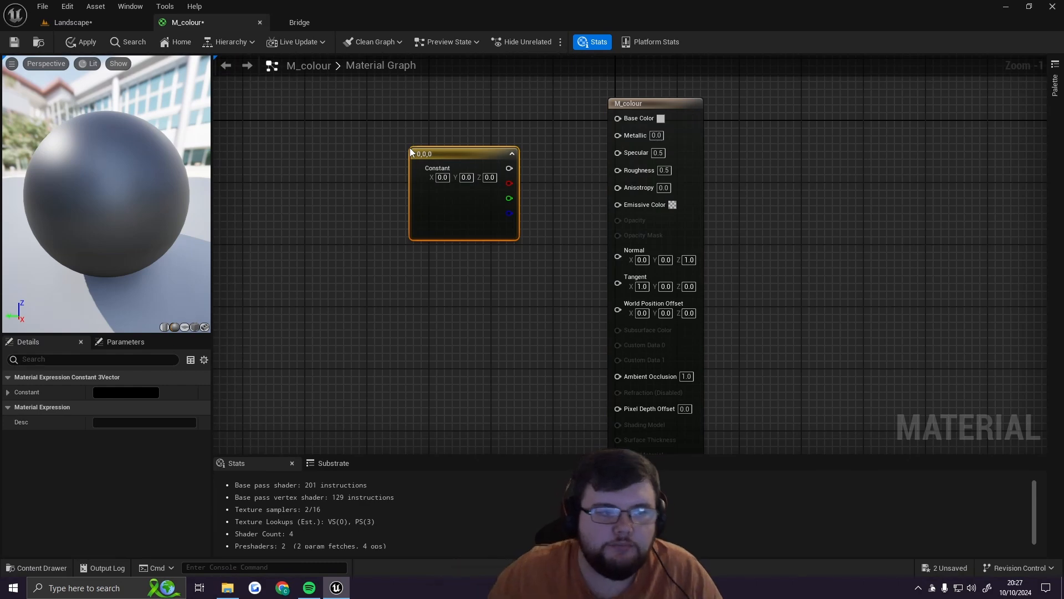
{"action": "left_click_drag", "start_coordinate": [446, 159], "coordinate": [427, 141]}
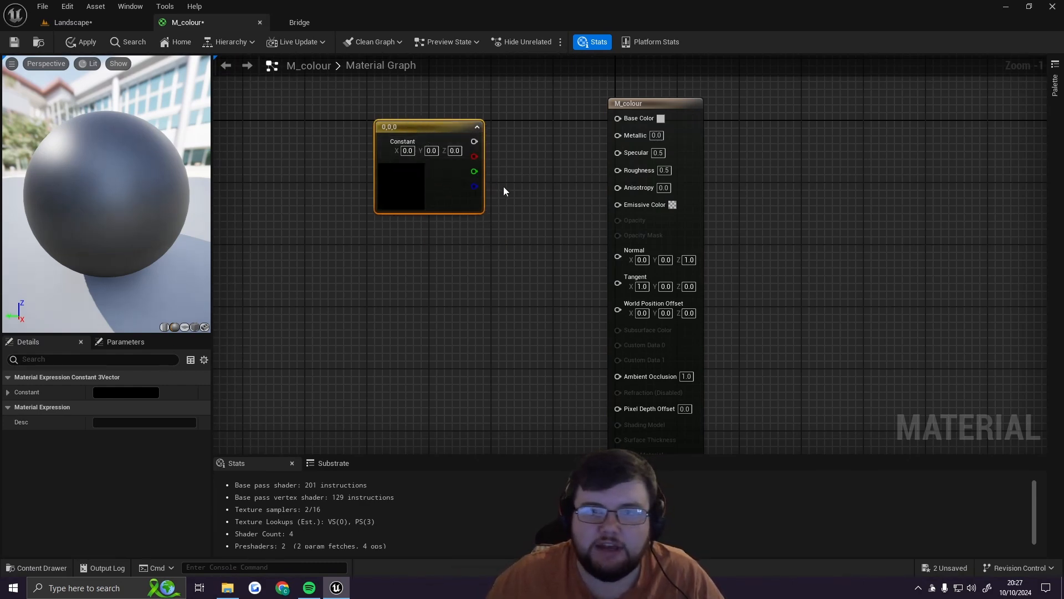
{"action": "left_click_drag", "start_coordinate": [427, 126], "coordinate": [427, 110]}
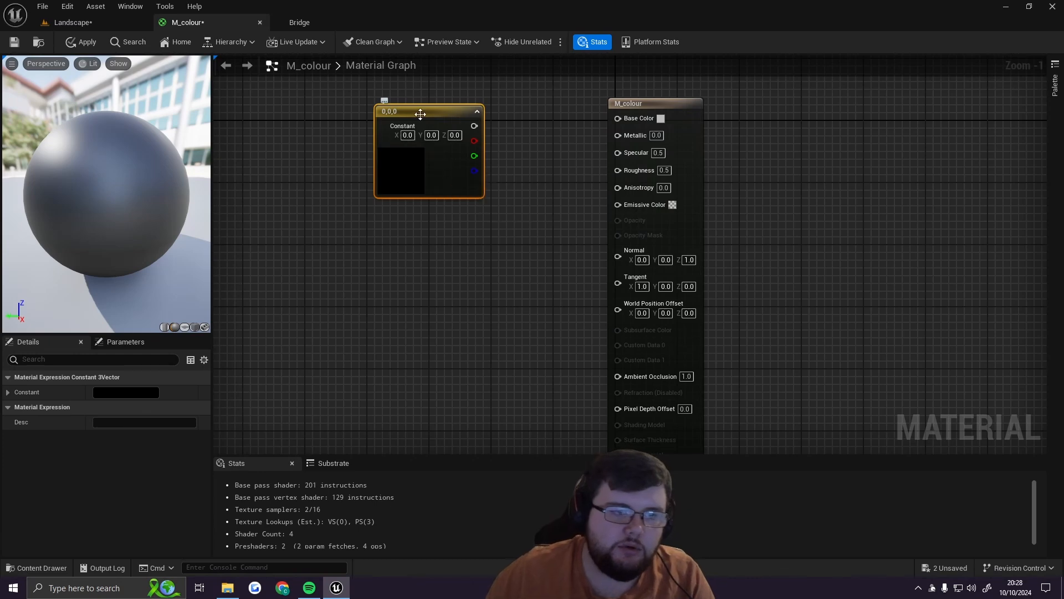
{"action": "left_click_drag", "start_coordinate": [420, 114], "coordinate": [409, 104]}
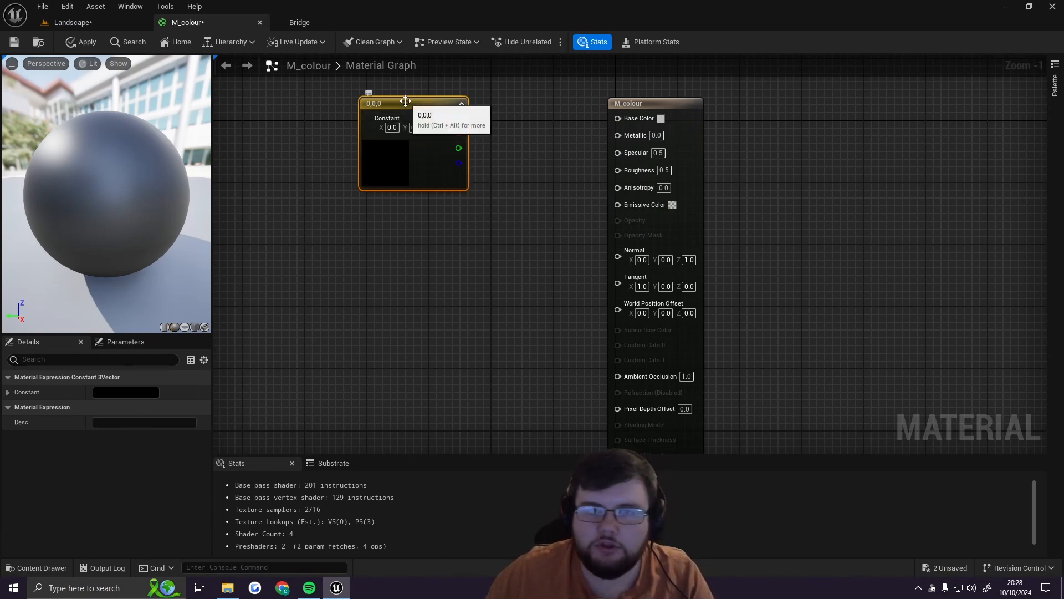
{"action": "left_click", "coordinate": [487, 131]}
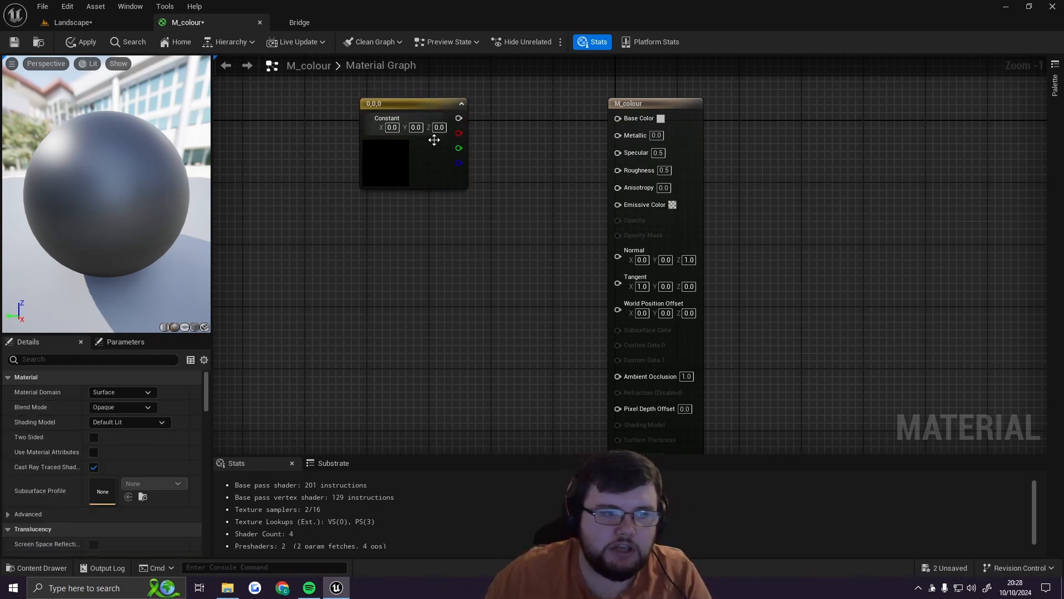
{"action": "left_click", "coordinate": [414, 104]}
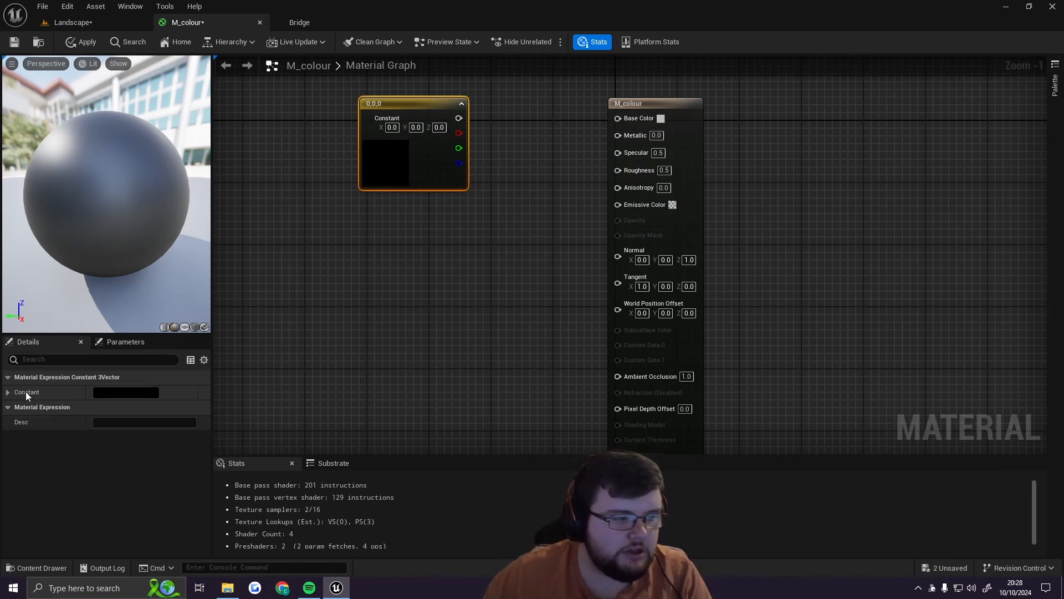
Step: Set the Constant3Vector node's colour to green, R 0.079364, G 0.677083, B 0.023895
{"action": "left_click", "coordinate": [142, 392]}
{"action": "left_click_drag", "start_coordinate": [252, 291], "coordinate": [278, 228]}
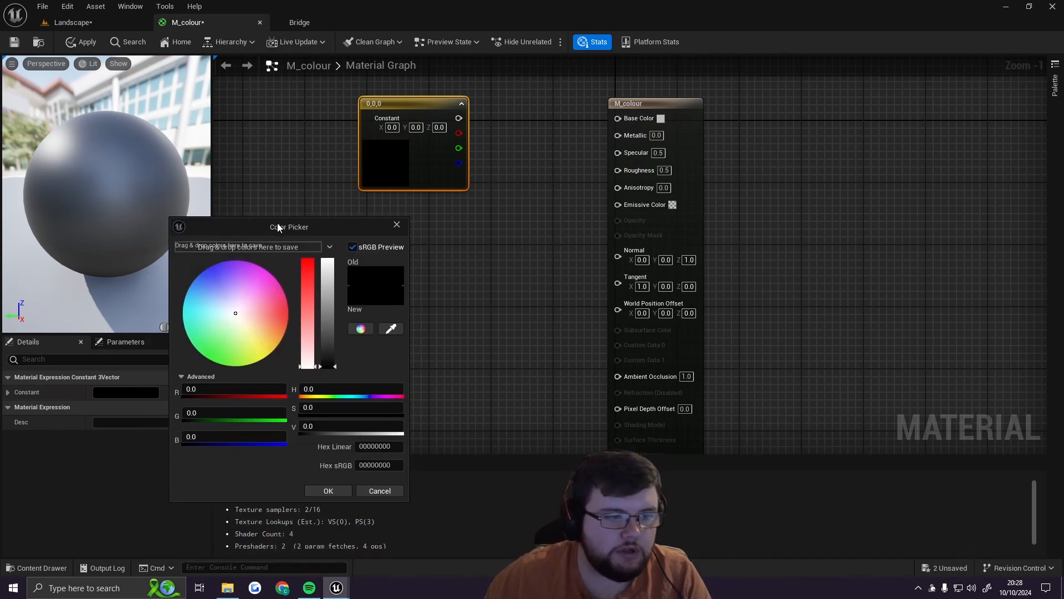
{"action": "left_click", "coordinate": [235, 333]}
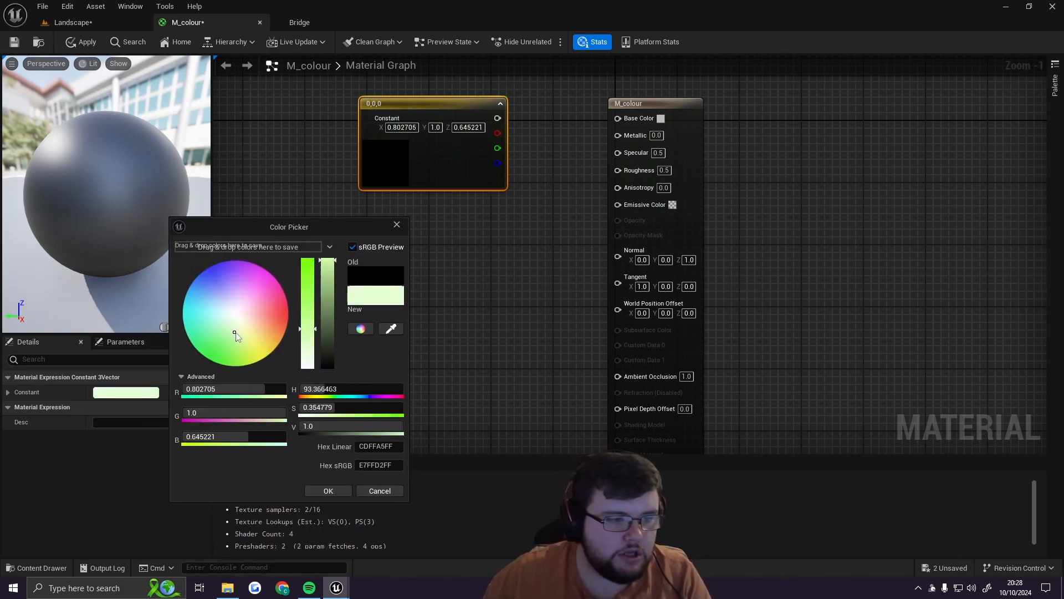
{"action": "left_click_drag", "start_coordinate": [235, 334], "coordinate": [215, 361]}
{"action": "left_click_drag", "start_coordinate": [332, 265], "coordinate": [329, 294]}
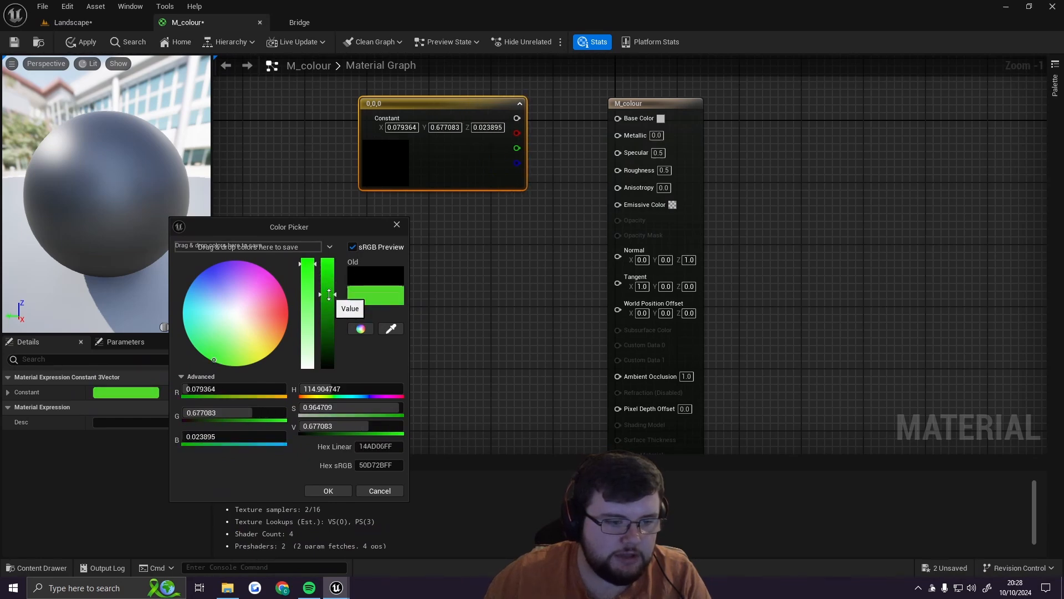
{"action": "left_click", "coordinate": [323, 490]}
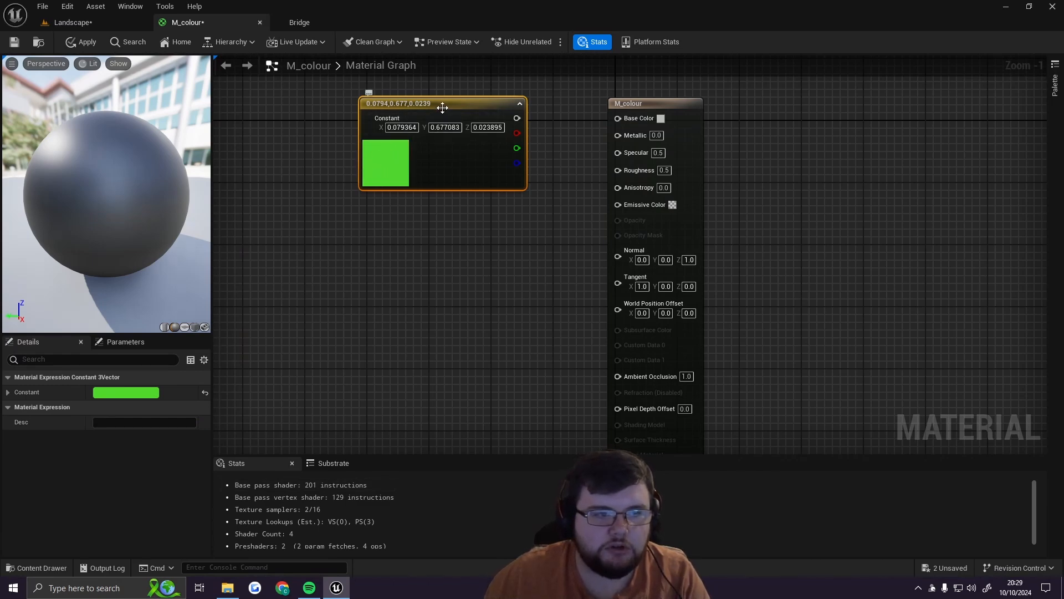
Step: Shift the green Constant3Vector node left, connect its combined output to M_colour's Base Color input, and save the material
{"action": "left_click_drag", "start_coordinate": [441, 107], "coordinate": [371, 111]}
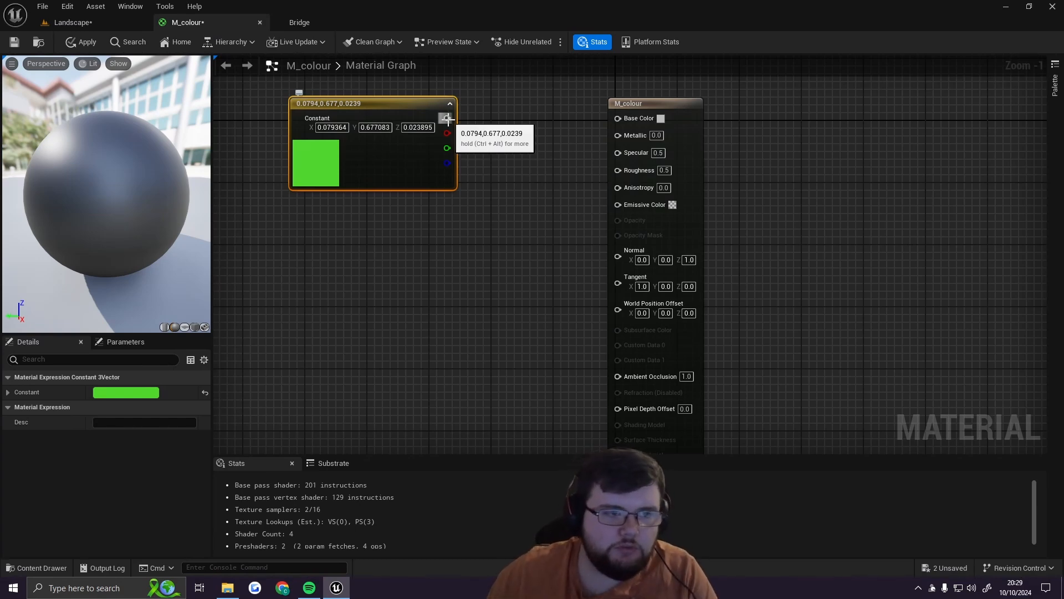
{"action": "left_click_drag", "start_coordinate": [446, 117], "coordinate": [618, 121]}
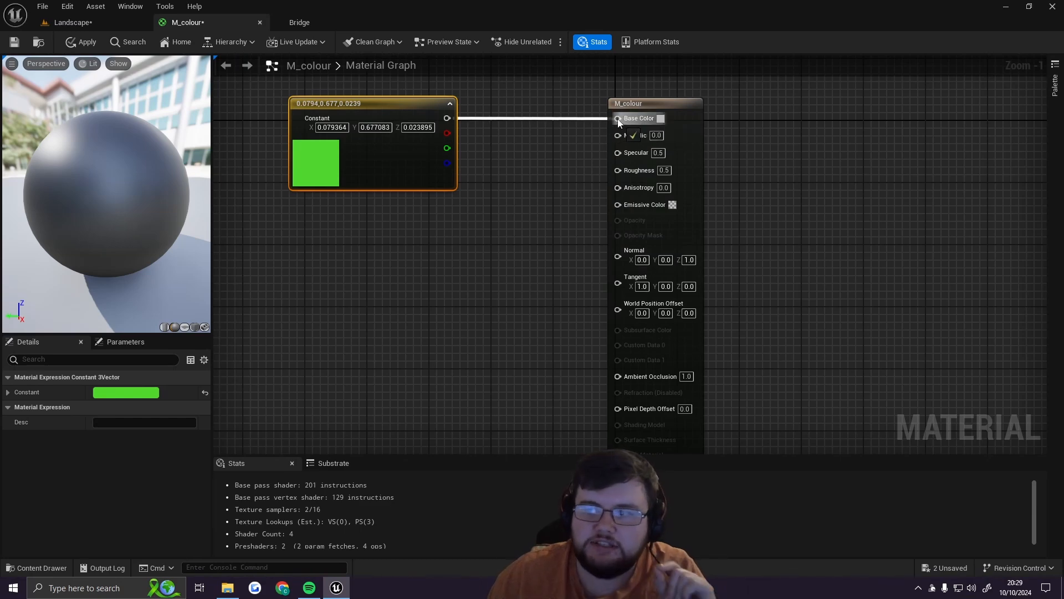
{"action": "left_click_drag", "start_coordinate": [619, 123], "coordinate": [619, 121]}
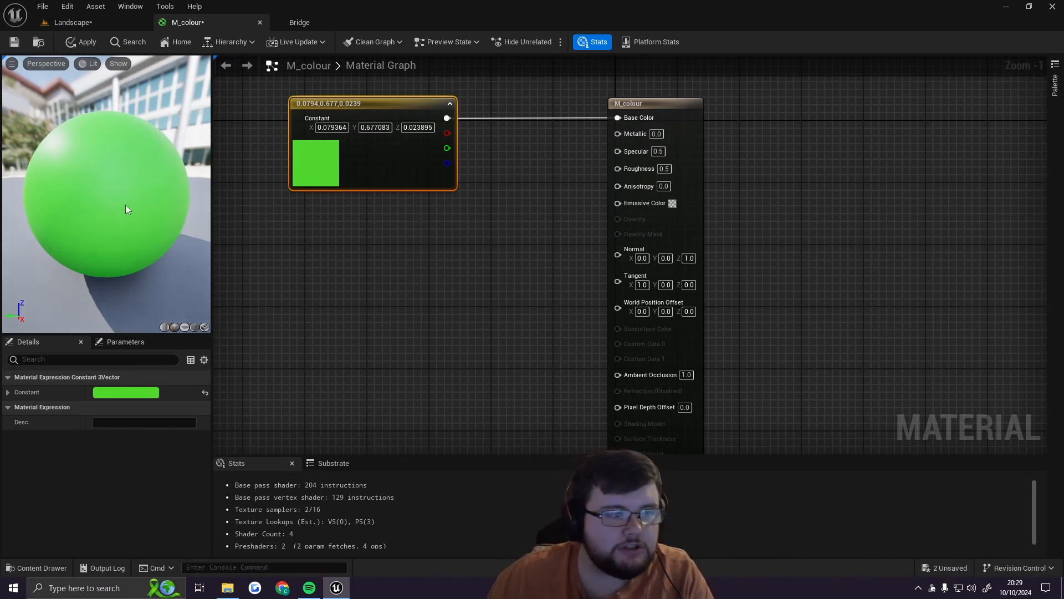
{"action": "left_click_drag", "start_coordinate": [125, 204], "coordinate": [4, 278]}
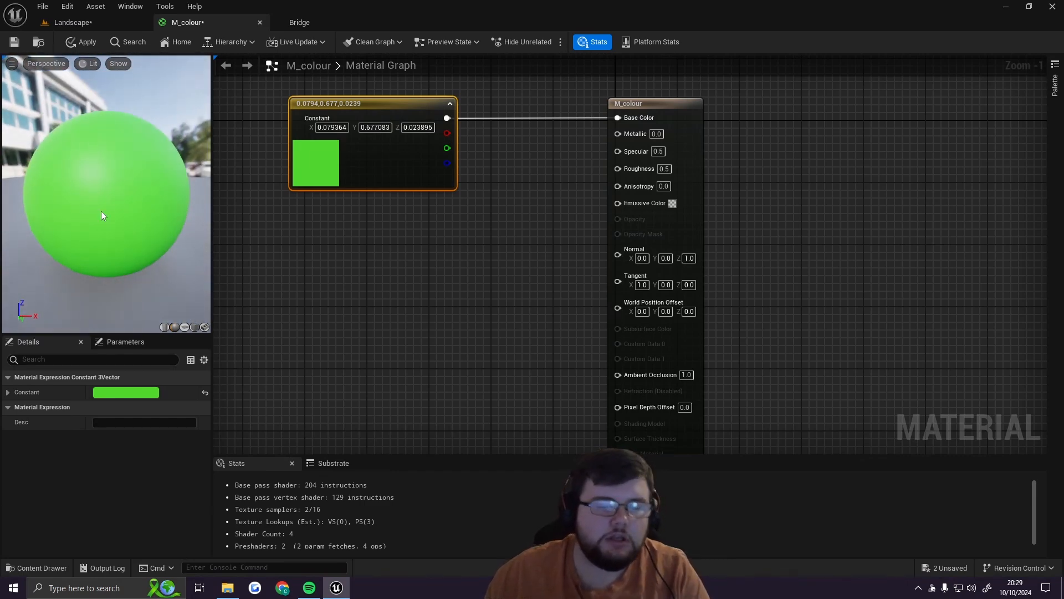
{"action": "left_click", "coordinate": [435, 246]}
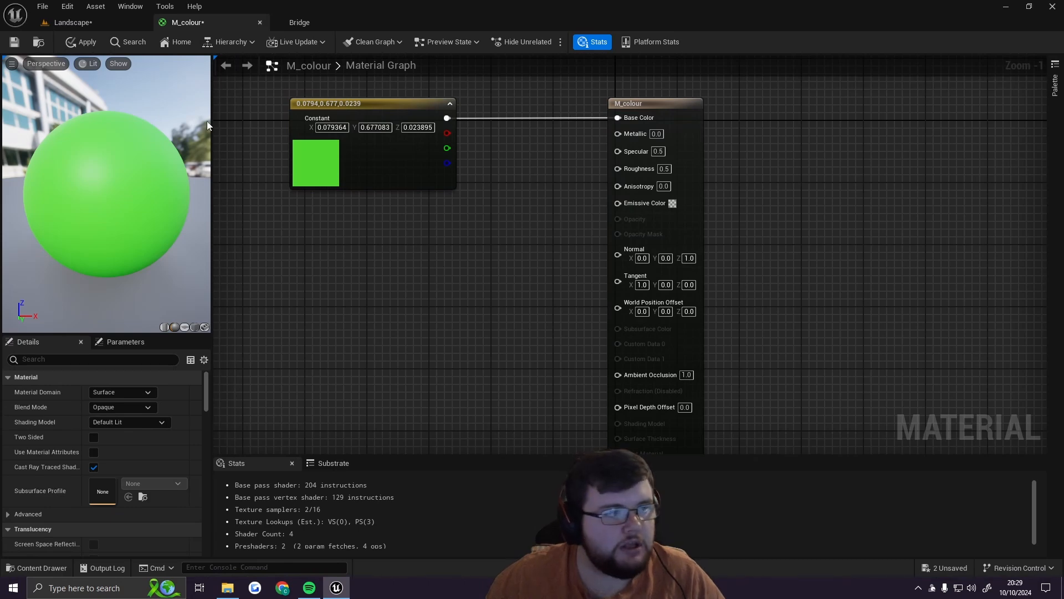
{"action": "left_click", "coordinate": [16, 44]}
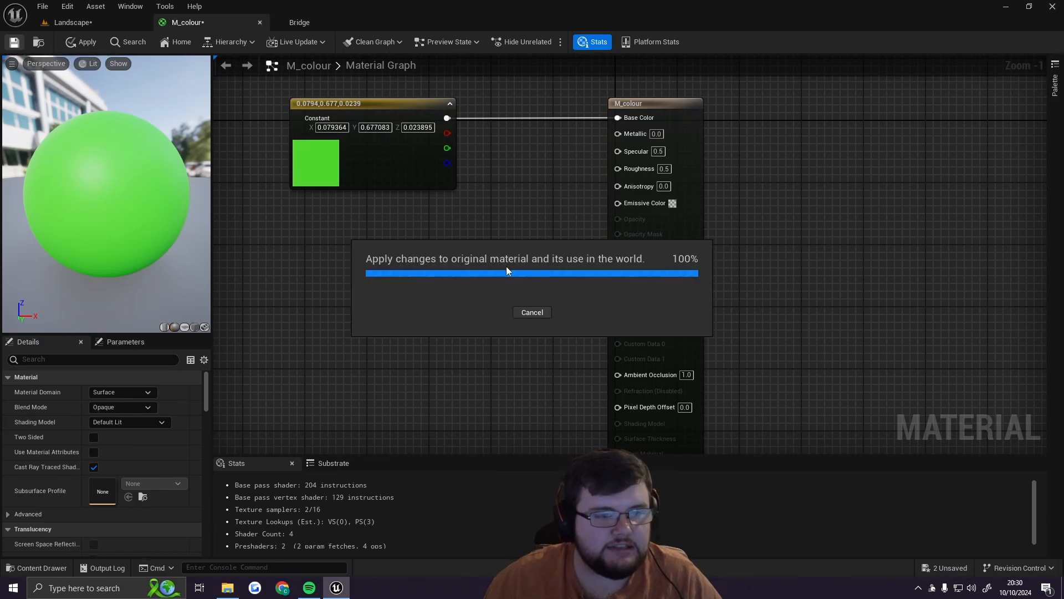
Step: Assign the M_colour material to the cube's Element 0 material slot in the Landscape level
{"action": "left_click", "coordinate": [92, 22]}
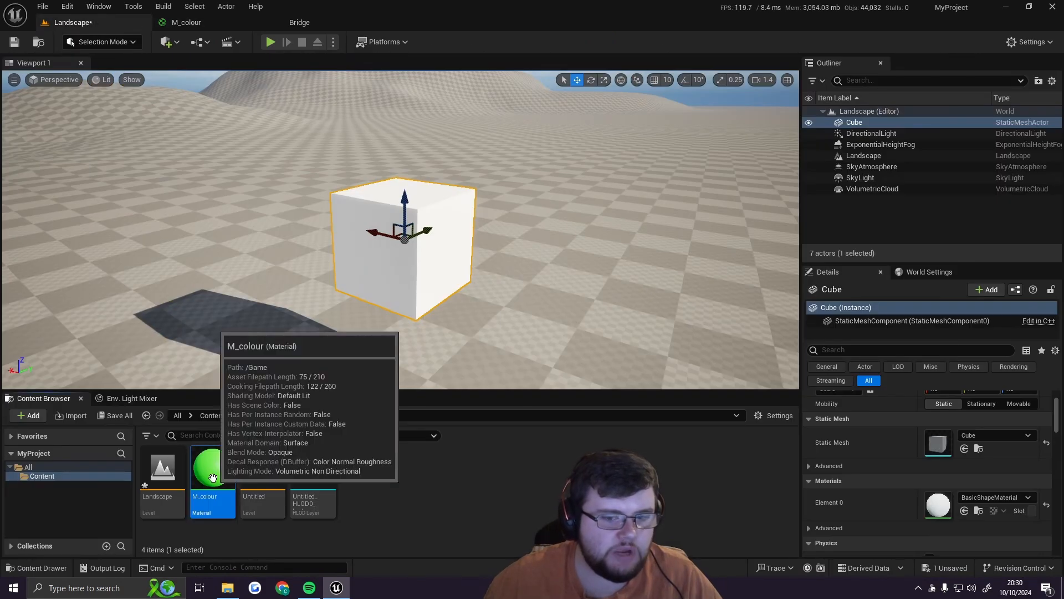
{"action": "left_click_drag", "start_coordinate": [212, 478], "coordinate": [944, 504]}
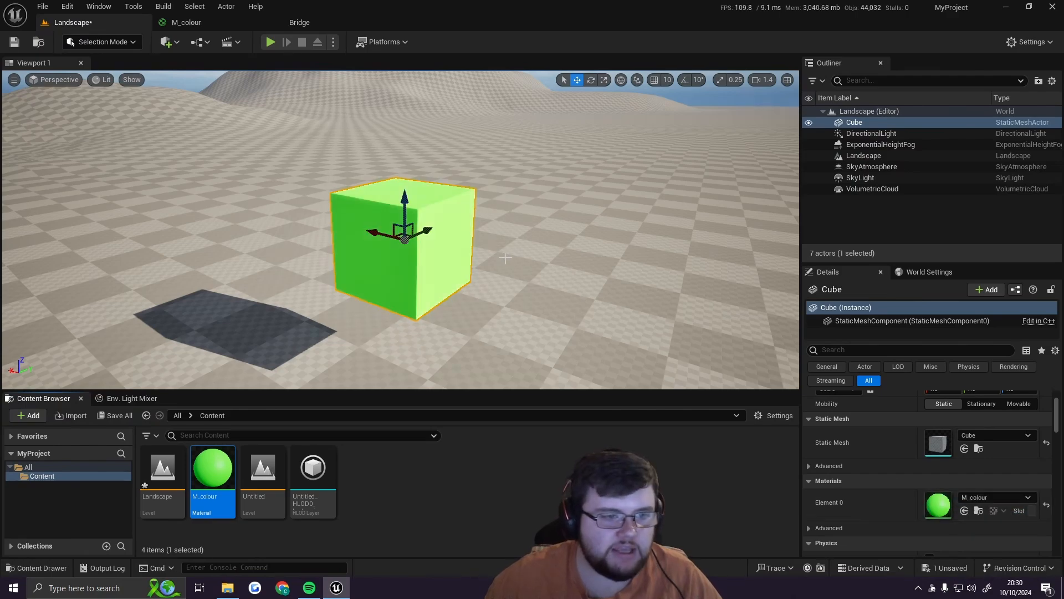
{"action": "right_click_drag", "start_coordinate": [482, 266], "coordinate": [391, 237]}
{"action": "scroll", "coordinate": [393, 238], "scroll_direction": "down", "scroll_amount": 2}
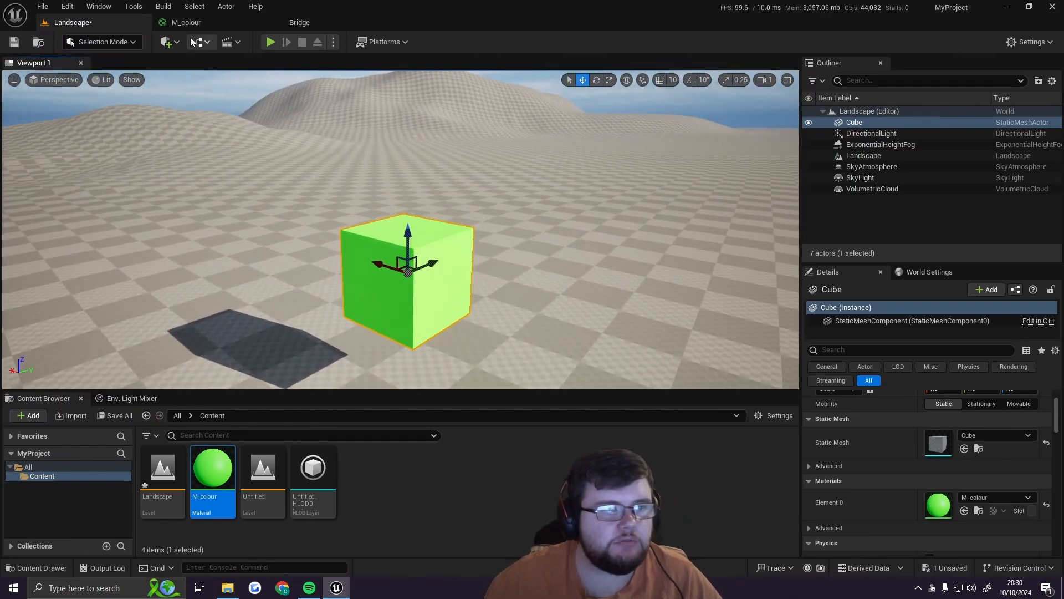
Step: Add a Constant node below the green Constant3Vector in the M_colour graph and set its value to 1
{"action": "left_click", "coordinate": [211, 24]}
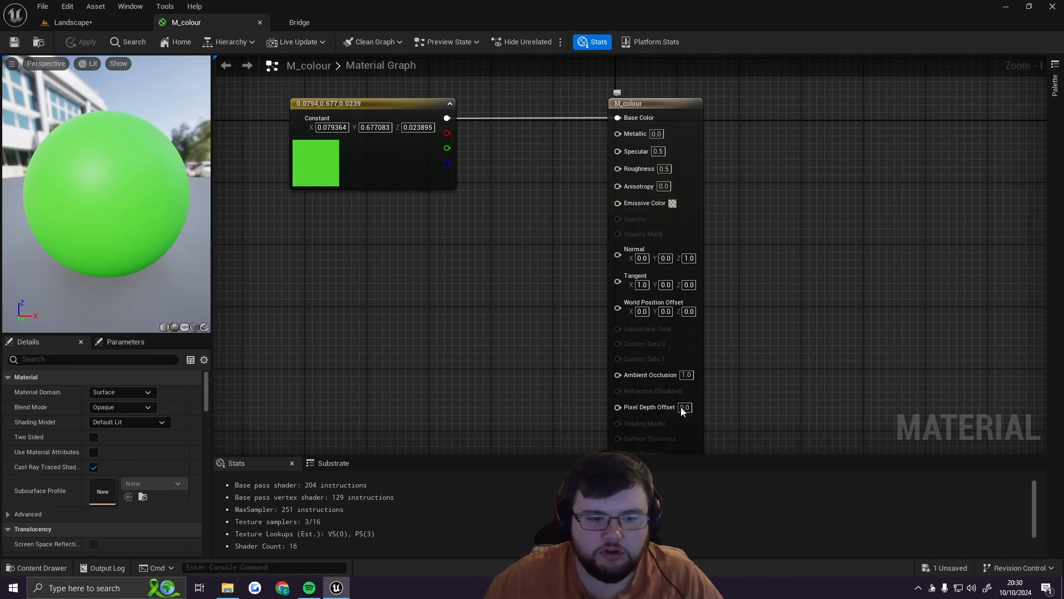
{"action": "mouse_move", "coordinate": [775, 361]}
{"action": "right_mouse_down"}
{"action": "mouse_move", "coordinate": [750, 281]}
{"action": "mouse_move", "coordinate": [734, 344]}
{"action": "mouse_move", "coordinate": [767, 346]}
{"action": "right_mouse_up"}
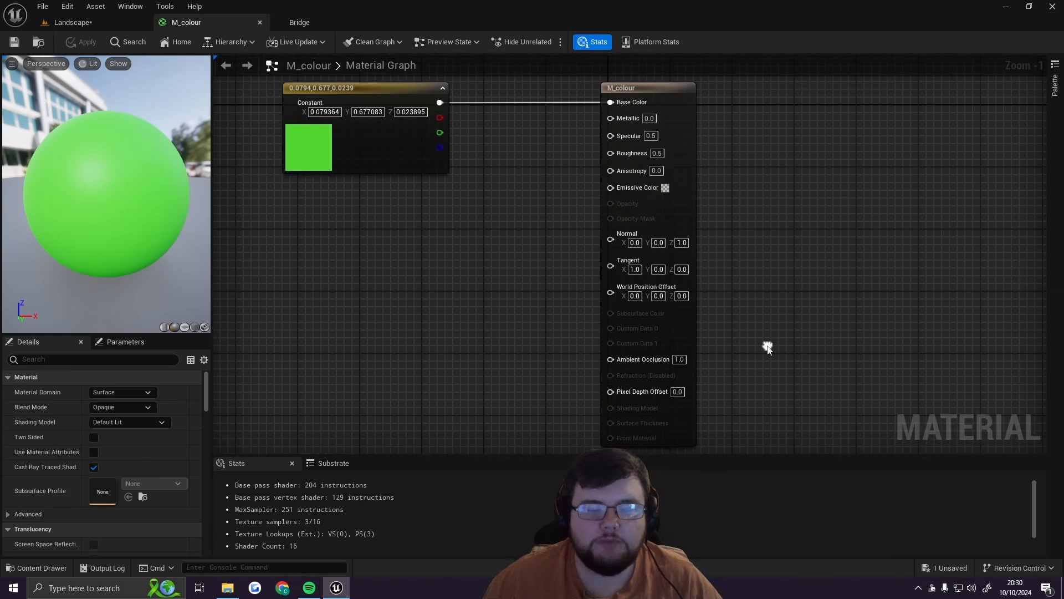
{"action": "left_click", "coordinate": [493, 214]}
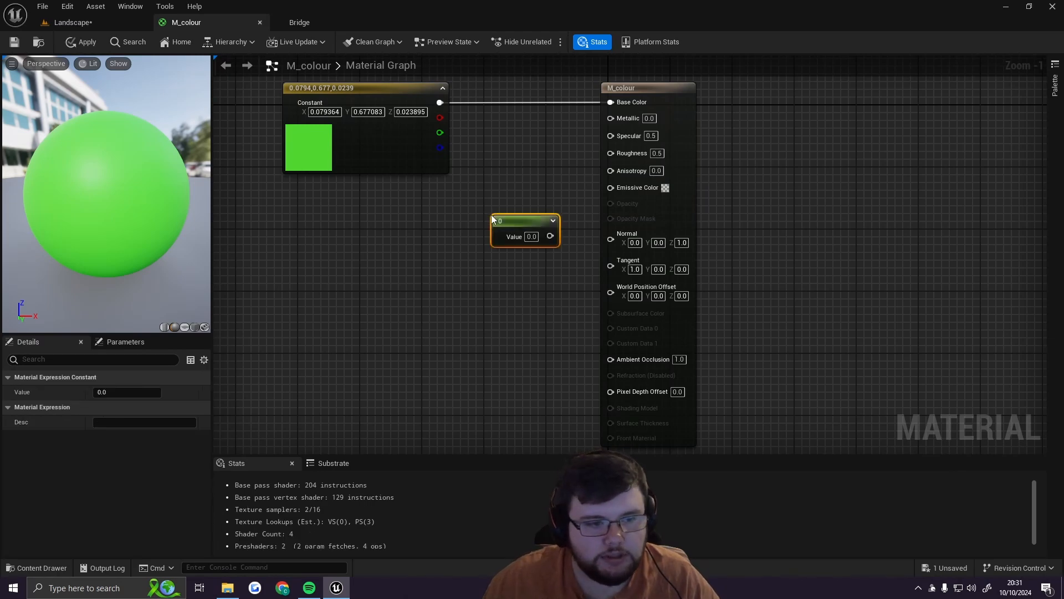
{"action": "left_click_drag", "start_coordinate": [525, 224], "coordinate": [493, 204]}
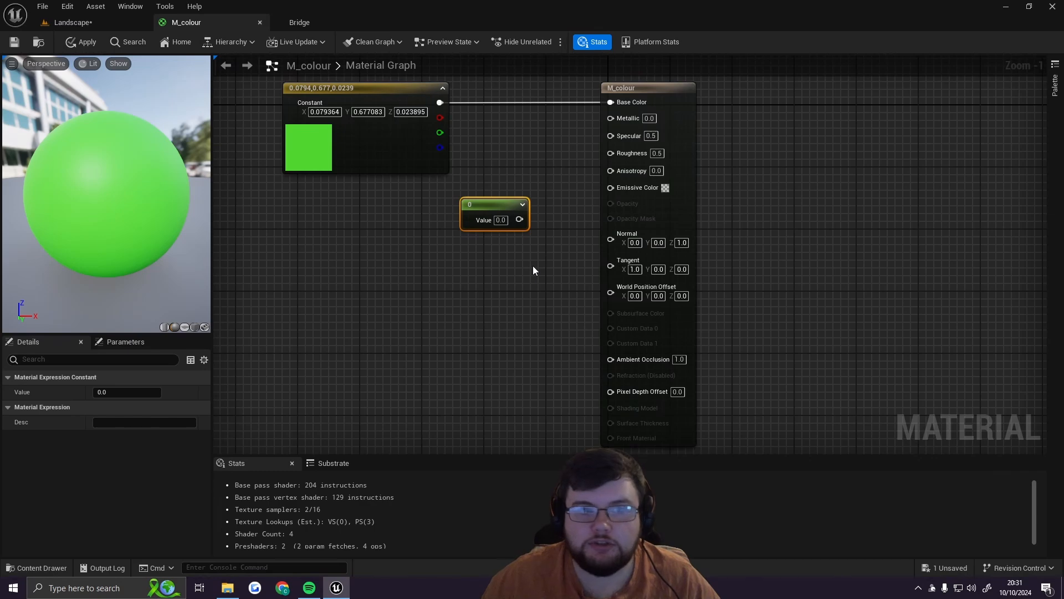
{"action": "left_click", "coordinate": [506, 222]}
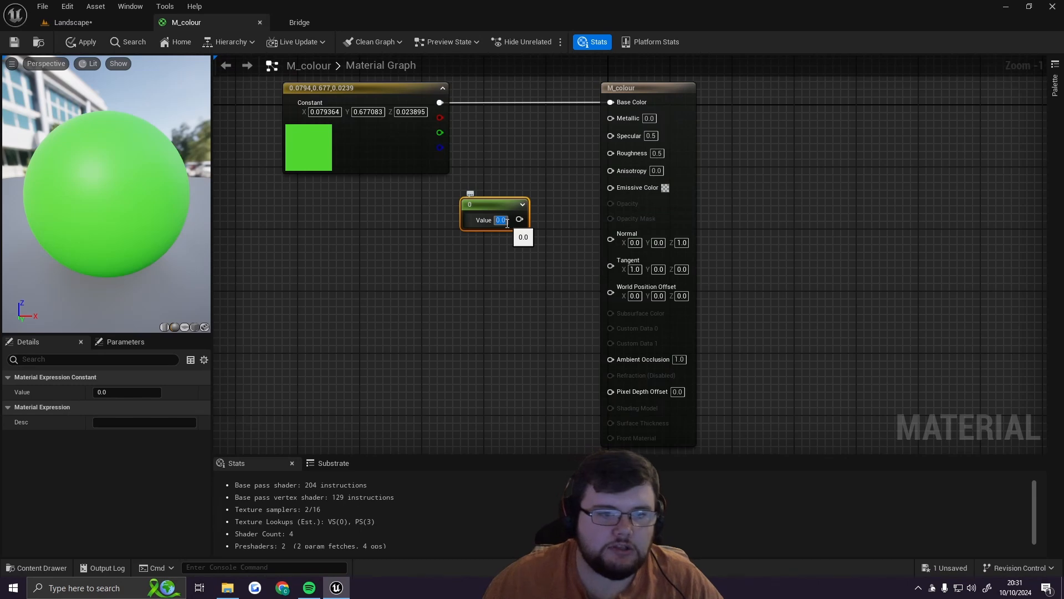
{"action": "left_click_drag", "start_coordinate": [491, 204], "coordinate": [483, 206]}
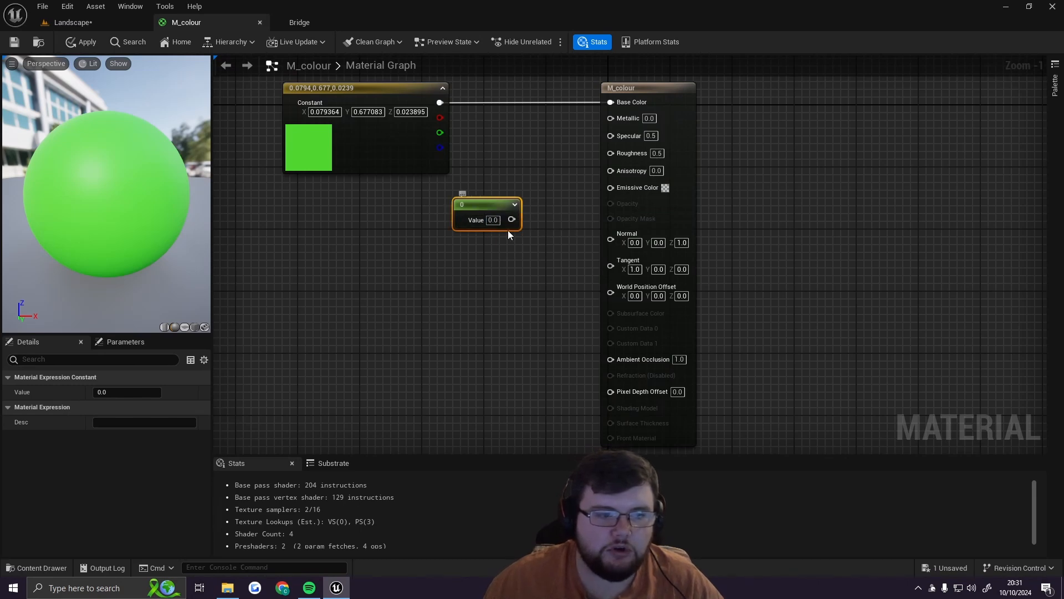
{"action": "left_click", "coordinate": [498, 222]}
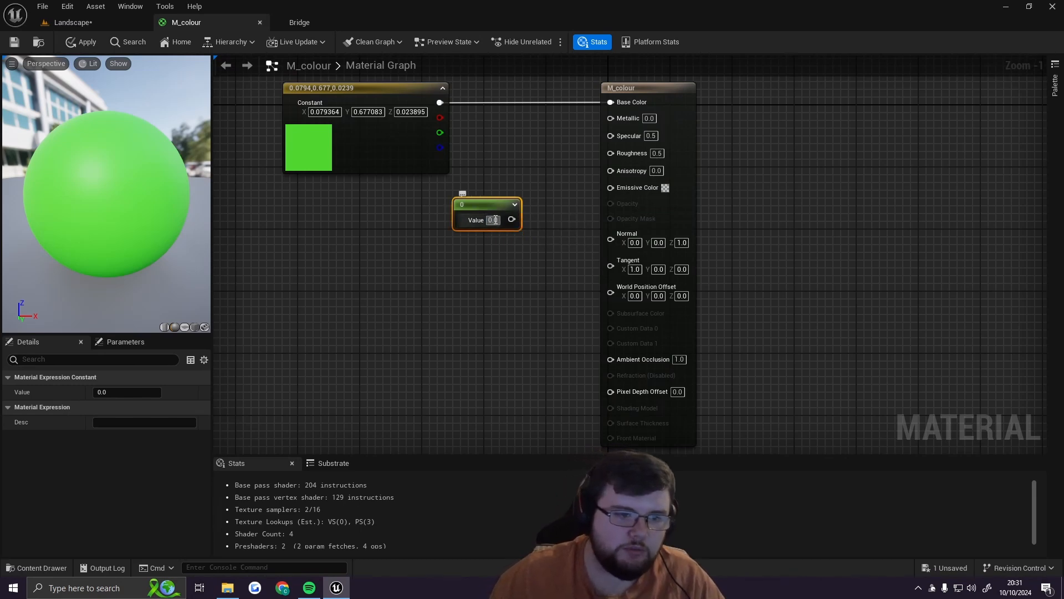
{"action": "type", "text": "1"}
{"action": "key", "text": "Return"}
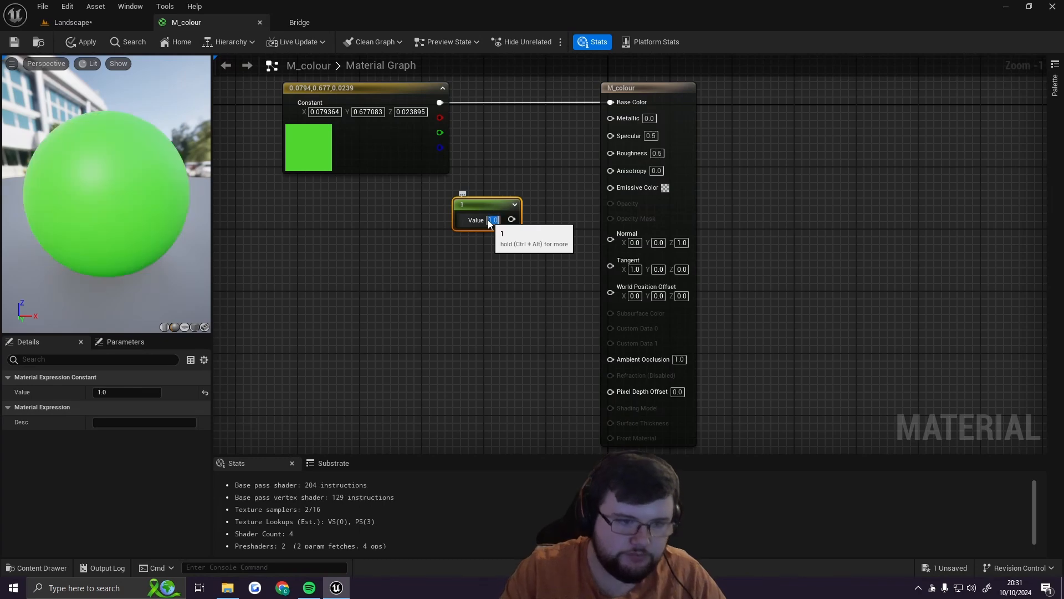
Step: Connect the Constant node's output to M_colour's Roughness input and move the node slightly left
{"action": "left_click_drag", "start_coordinate": [511, 219], "coordinate": [611, 156]}
{"action": "left_click_drag", "start_coordinate": [488, 209], "coordinate": [440, 201]}
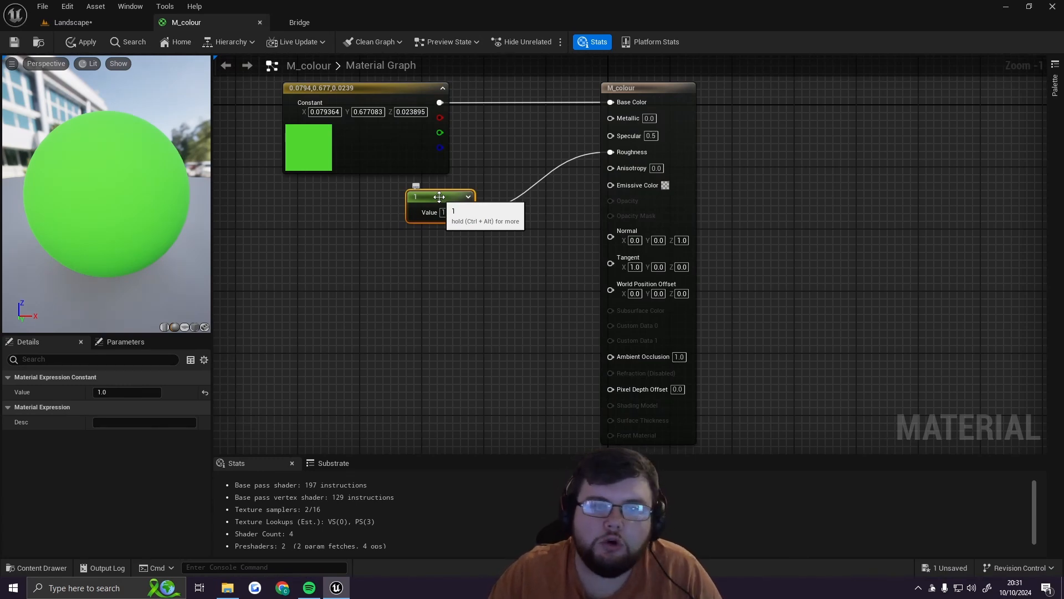
{"action": "left_click_drag", "start_coordinate": [153, 224], "coordinate": [94, 222]}
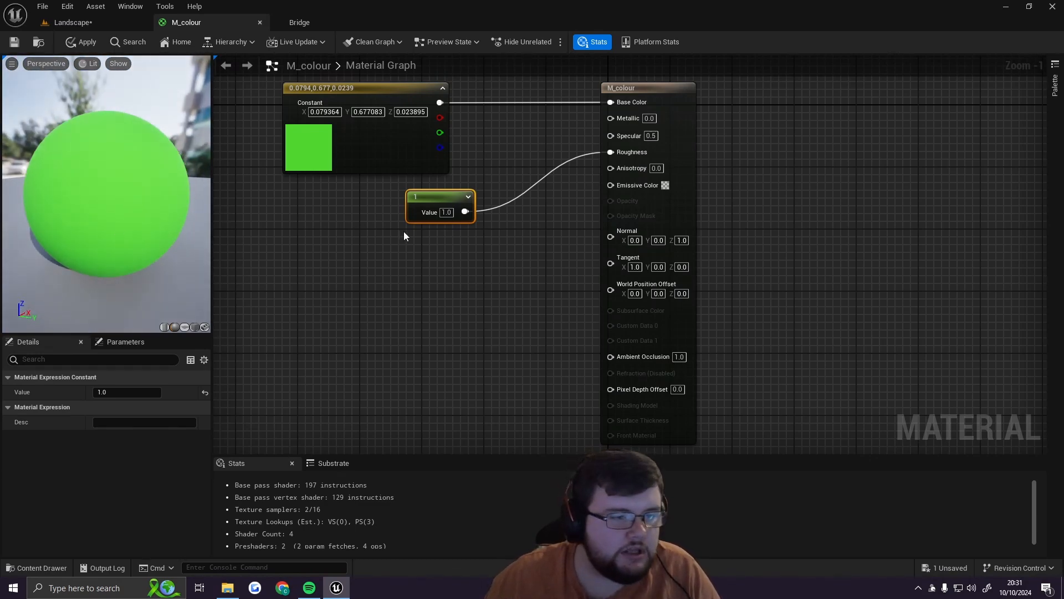
Step: Set the Constant node feeding Roughness to 0, reposition it below the green Constant3Vector, and save the material
{"action": "left_click", "coordinate": [449, 213]}
{"action": "type", "text": "0"}
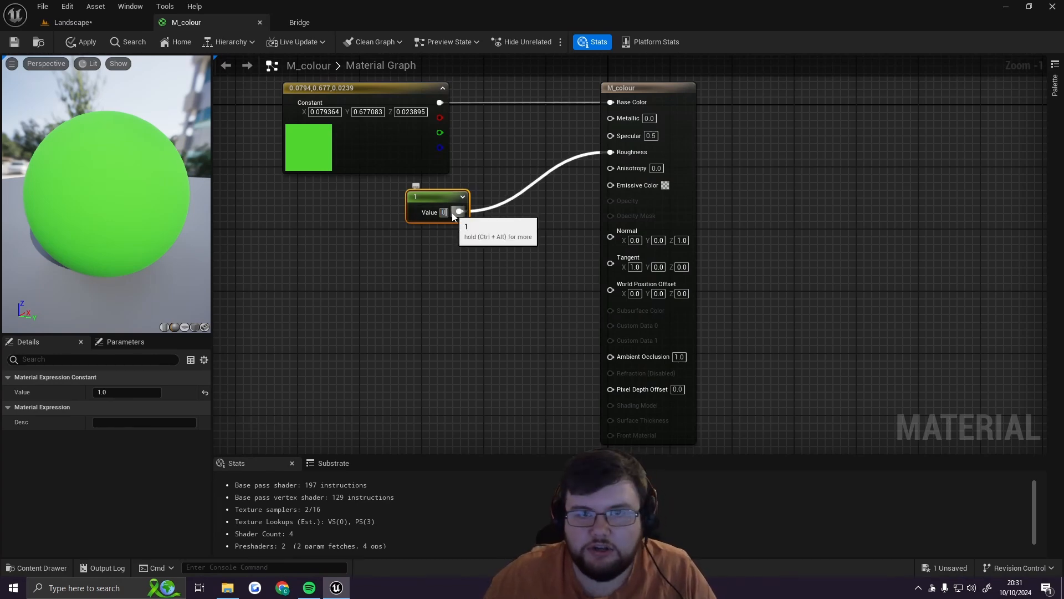
{"action": "key", "text": "Return"}
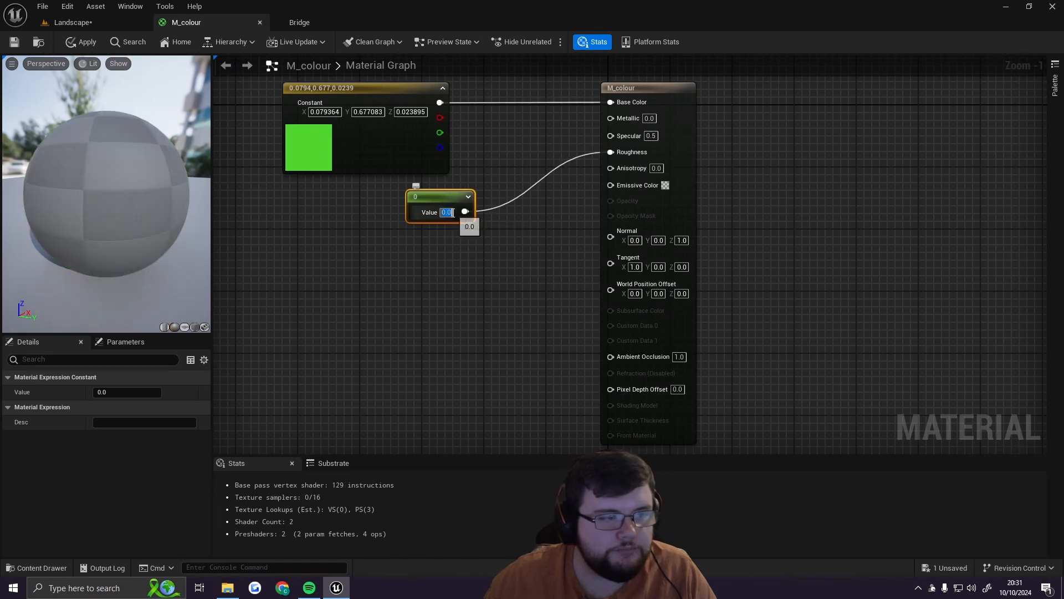
{"action": "mouse_move", "coordinate": [111, 205]}
{"action": "left_mouse_down"}
{"action": "mouse_move", "coordinate": [30, 155]}
{"action": "mouse_move", "coordinate": [115, 219]}
{"action": "left_mouse_up"}
{"action": "left_click_drag", "start_coordinate": [438, 199], "coordinate": [352, 214]}
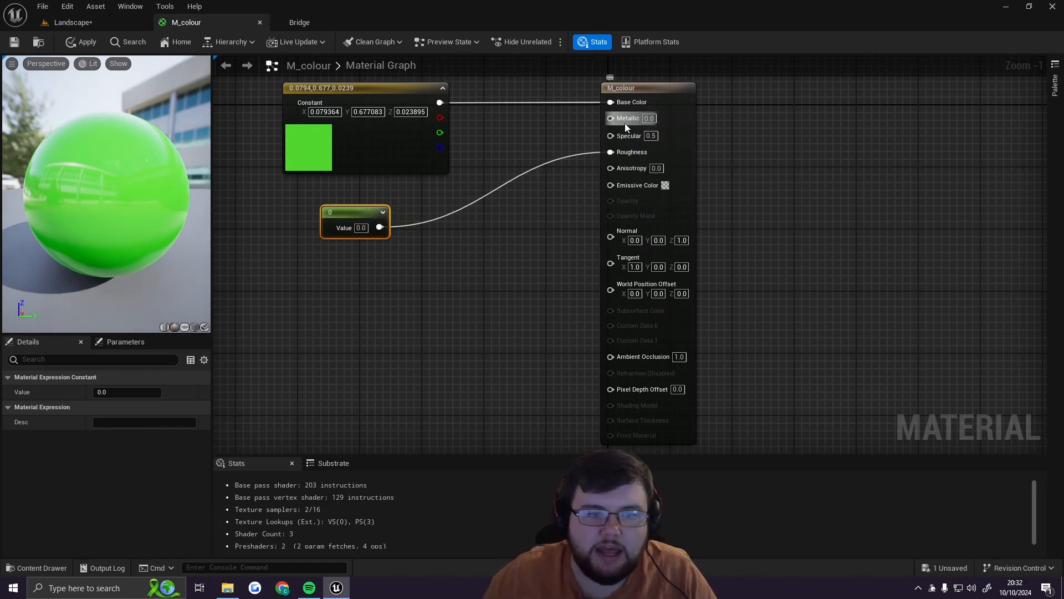
{"action": "left_click_drag", "start_coordinate": [349, 209], "coordinate": [458, 202]}
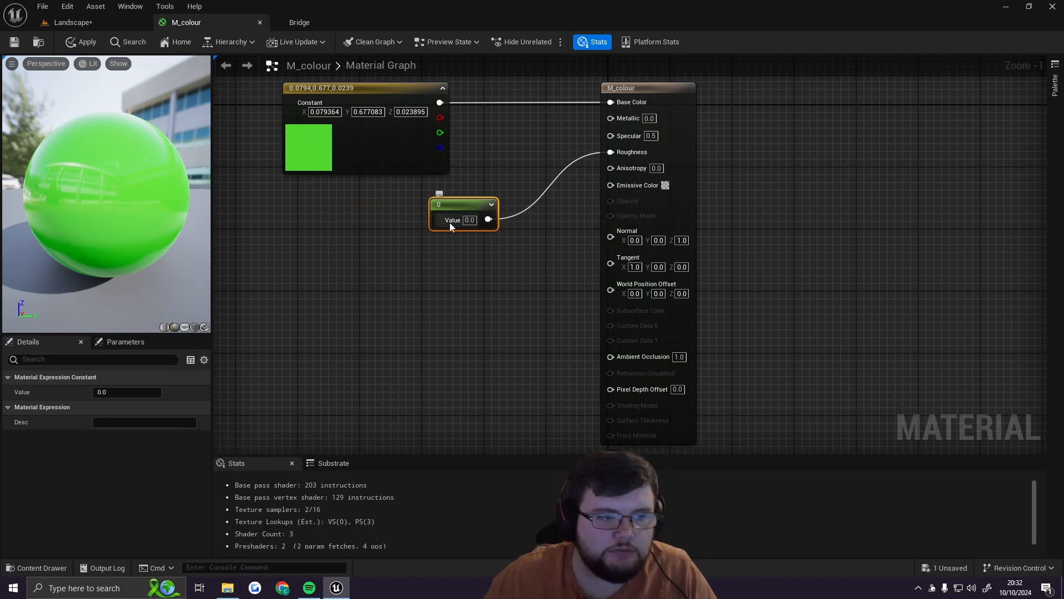
{"action": "left_click", "coordinate": [15, 46]}
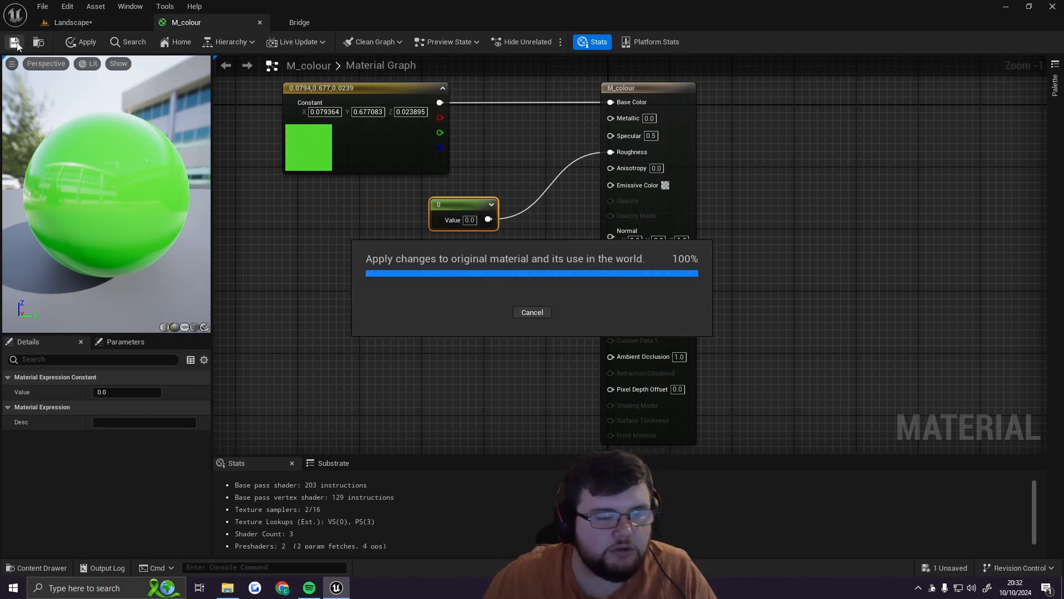
Step: Examine how the cube's surface reflects light from several sides in the Landscape level, and postpone the autosave
{"action": "left_click", "coordinate": [105, 23]}
{"action": "right_click_drag", "start_coordinate": [384, 146], "coordinate": [92, 180]}
{"action": "key", "text": "w"}
{"action": "key", "text": "d"}
{"action": "scroll", "coordinate": [384, 146], "scroll_direction": "down", "scroll_amount": 3}
{"action": "key", "text": "s"}
{"action": "key", "text": "a"}
{"action": "key", "text": "d"}
{"action": "right_click_drag", "start_coordinate": [432, 217], "coordinate": [486, 219]}
{"action": "key", "text": "a"}
{"action": "key", "text": "s"}
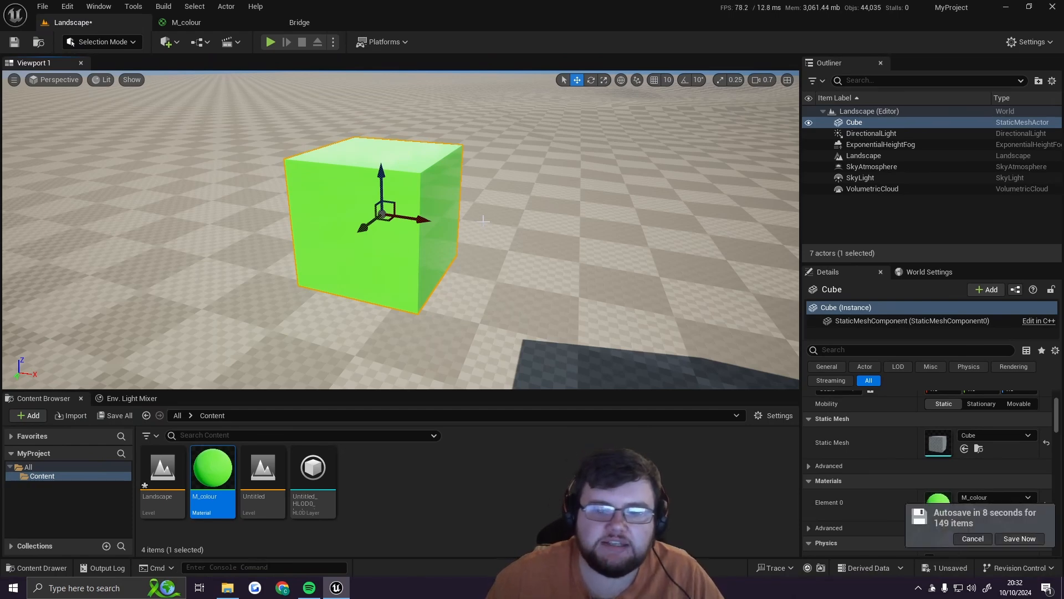
{"action": "left_click", "coordinate": [975, 538]}
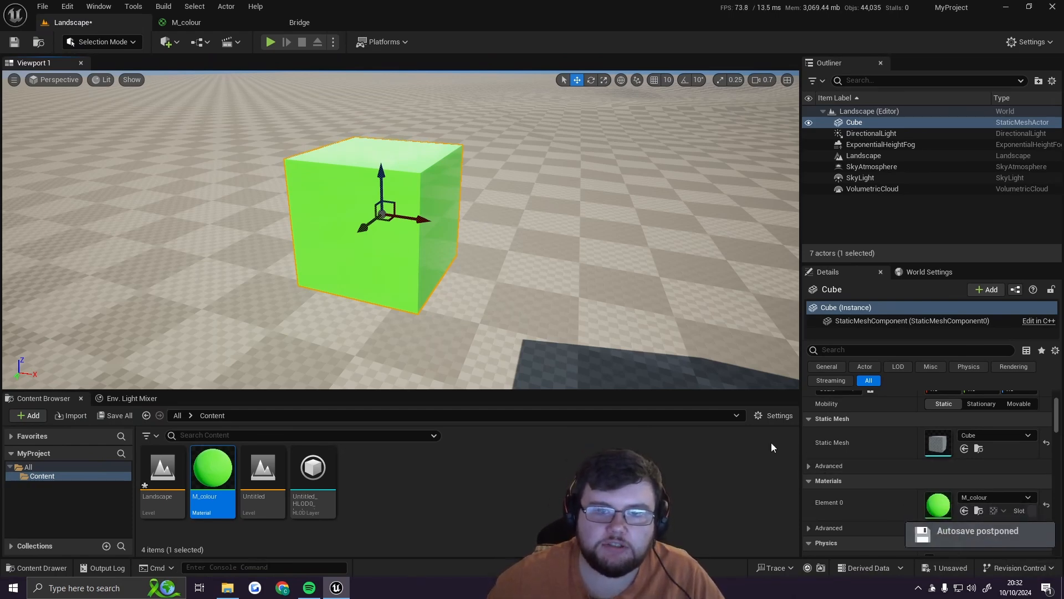